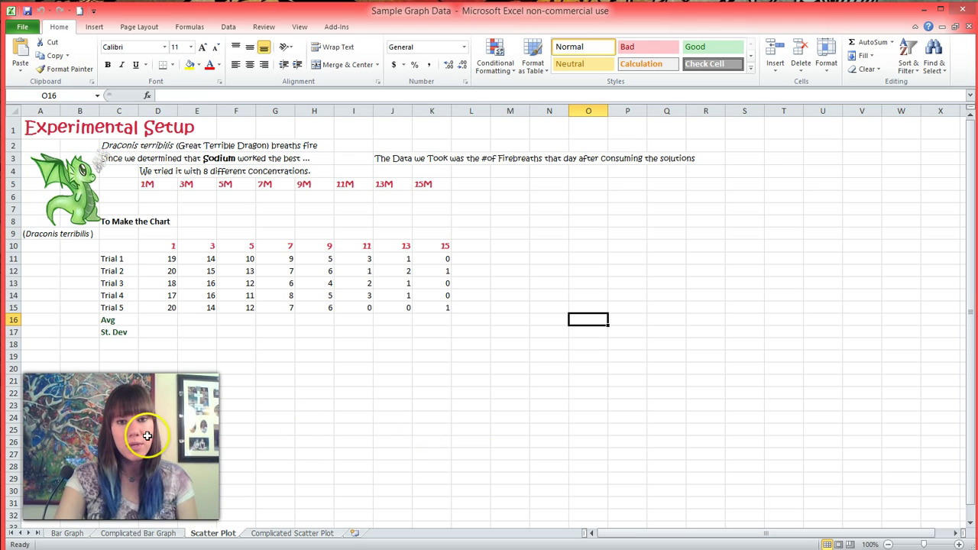
Review the finished bar graph example, then the Scatter Plot sheet's concentrations and trial data.
left_click(67, 533)
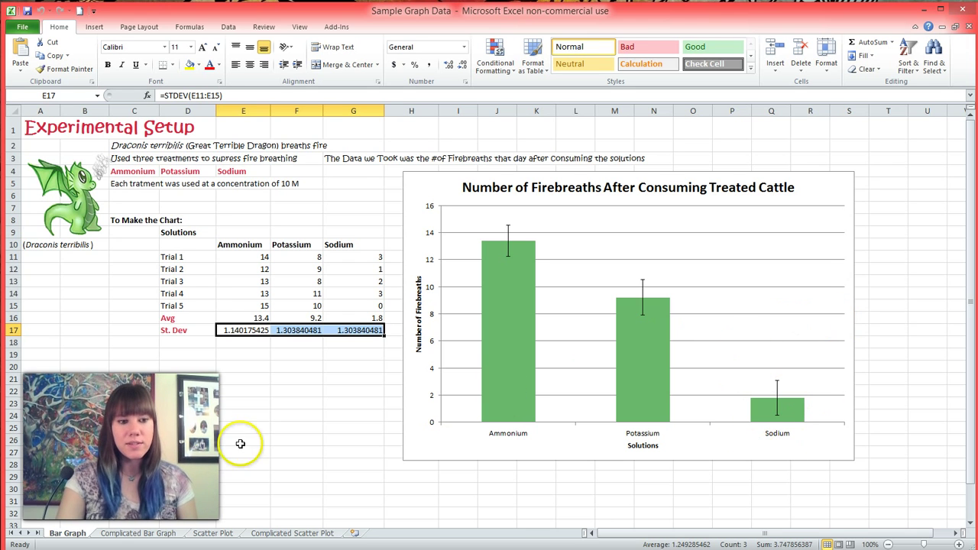
key("ctrl+Page_Down")
key("ctrl+Page_Down")
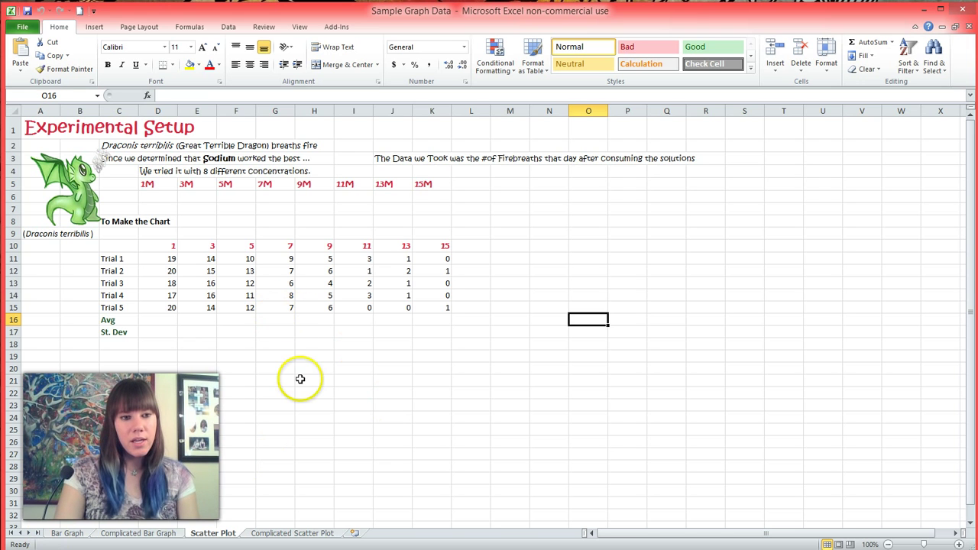
left_click_drag(149, 246, 408, 244)
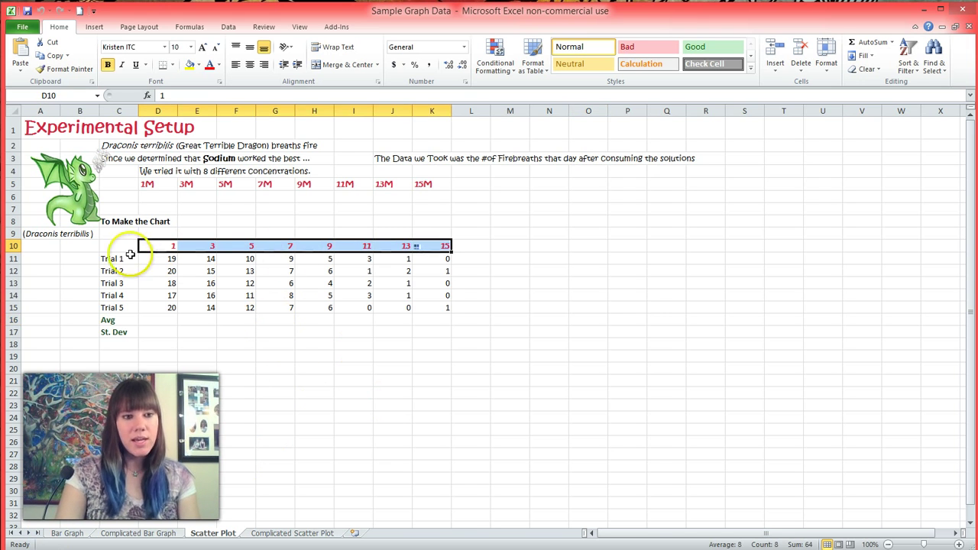
left_click_drag(124, 259, 127, 304)
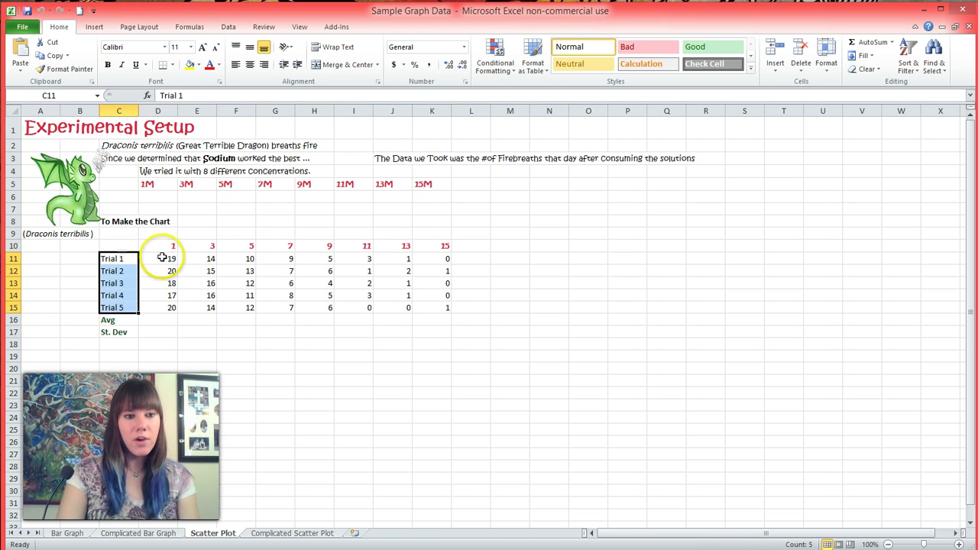
left_click_drag(170, 260, 436, 306)
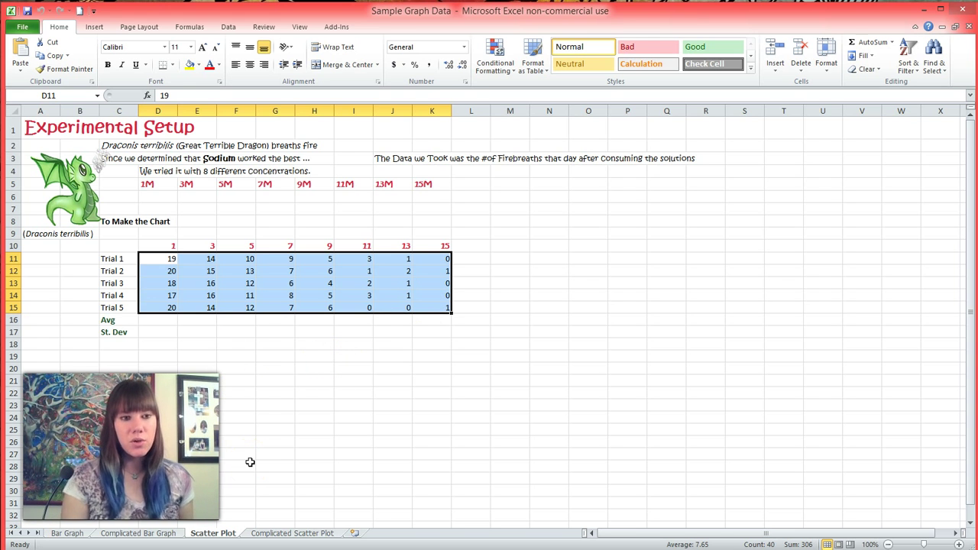
Start a formula in D16 and search the function library for 'average'.
left_click(163, 320)
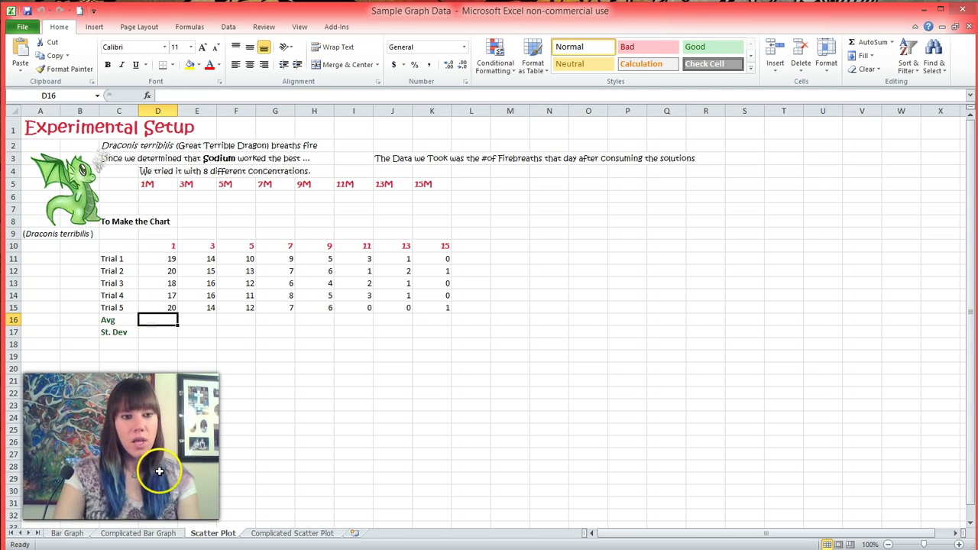
left_click(122, 322)
left_click(159, 320)
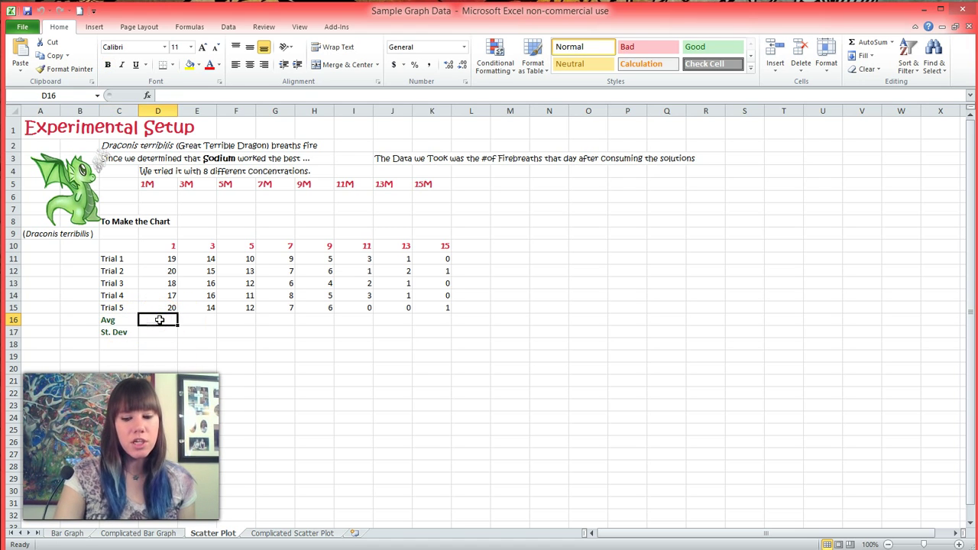
type("=")
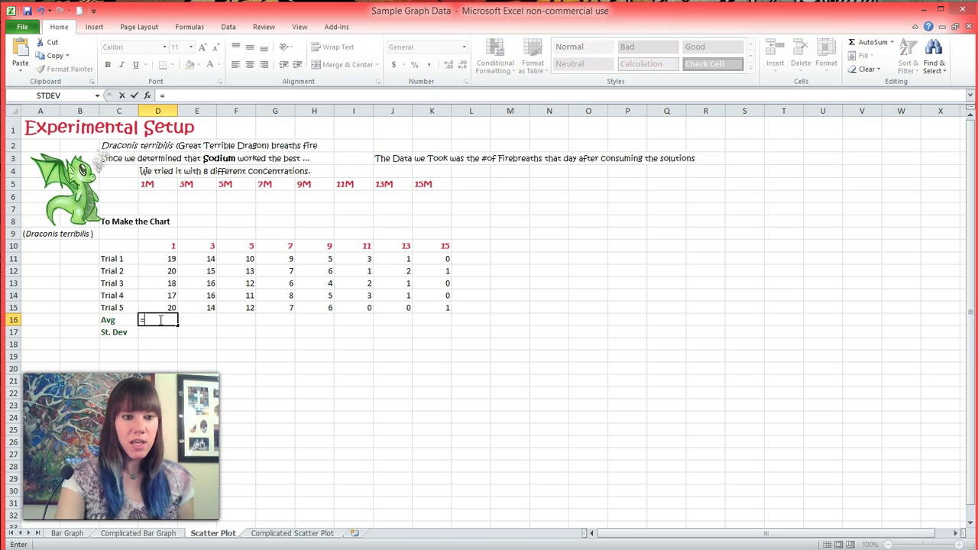
left_click(150, 97)
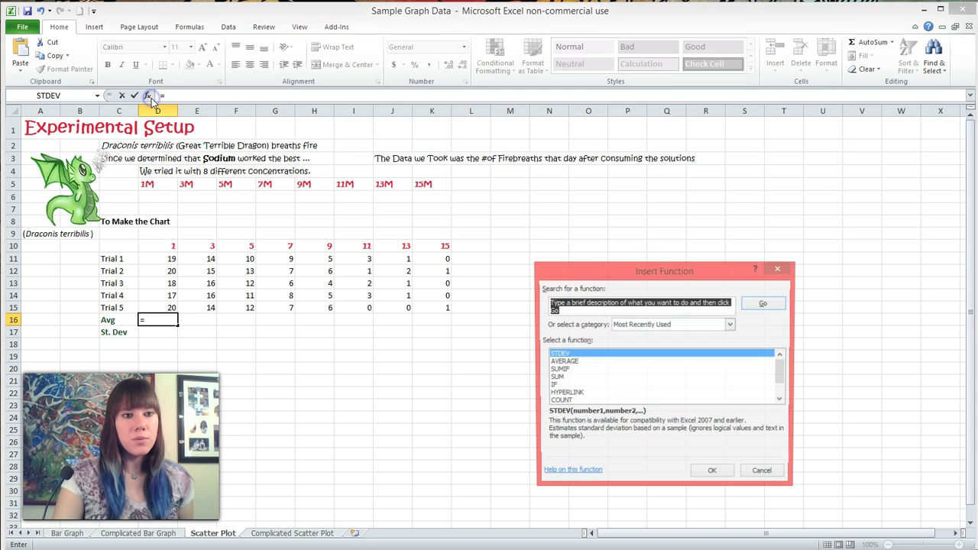
left_click(569, 362)
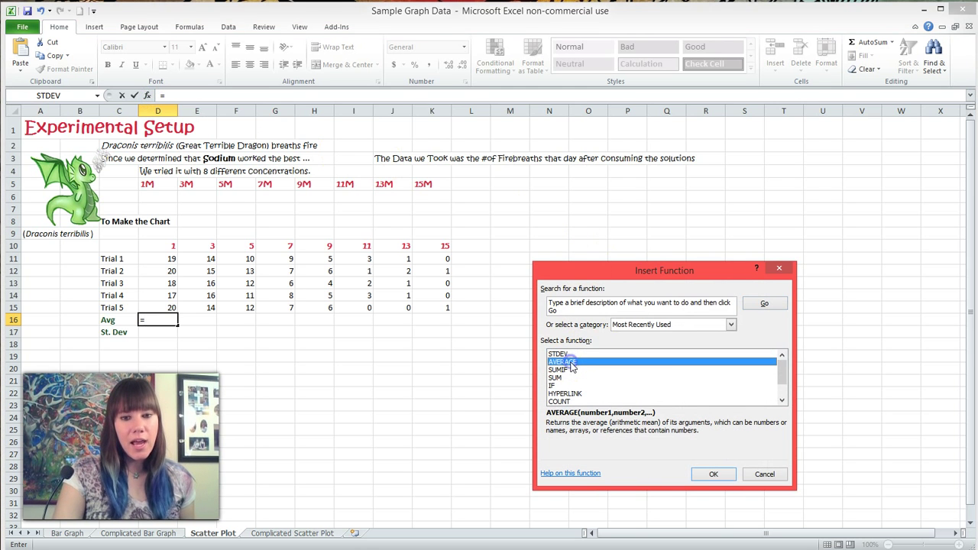
left_click(572, 310)
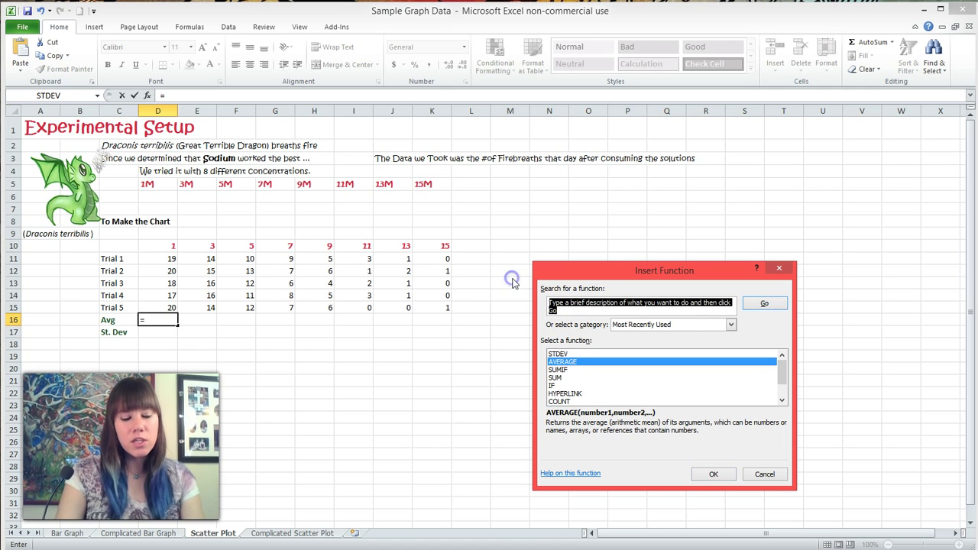
type("average")
key("Return")
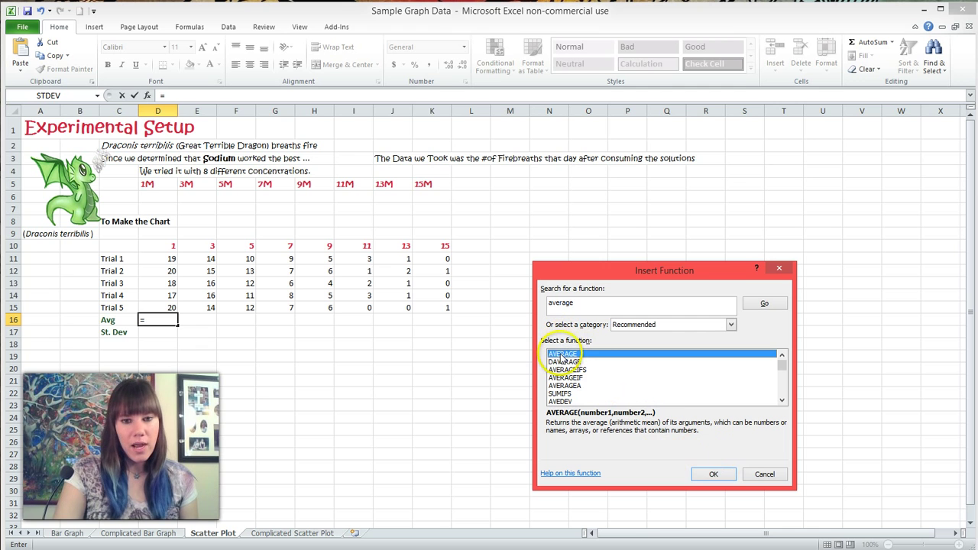
Set AVERAGE's Number1 to D11:D15 so D16 shows 18.8.
left_click(716, 473)
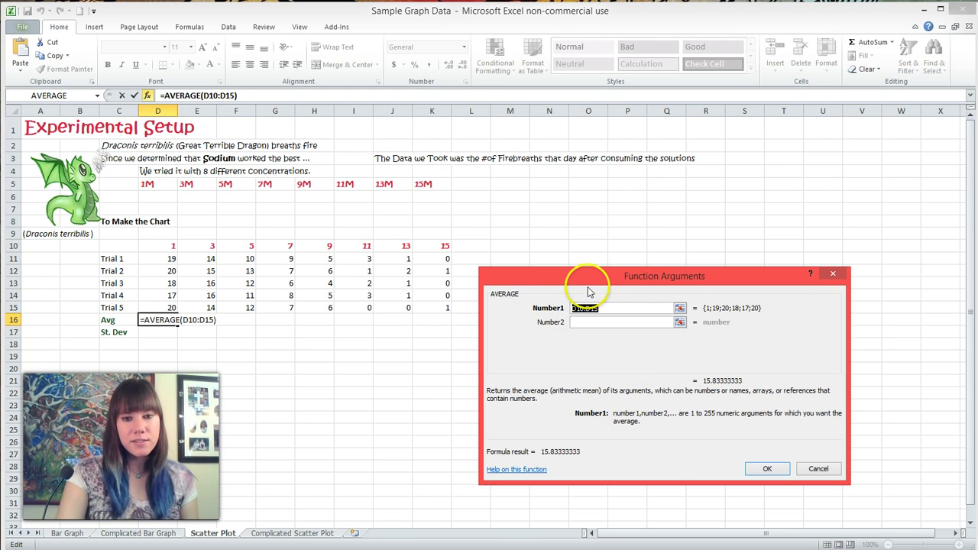
key("BackSpace")
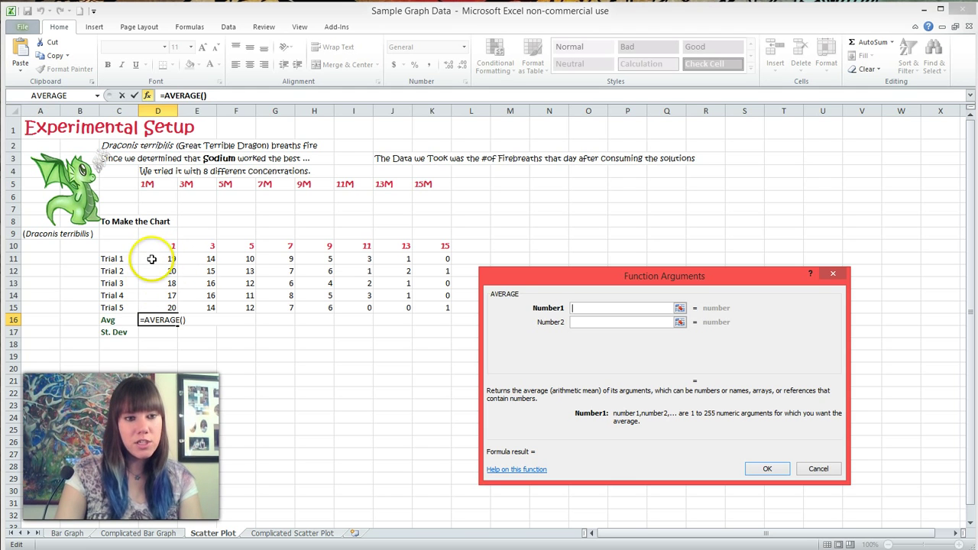
left_click_drag(152, 259, 158, 305)
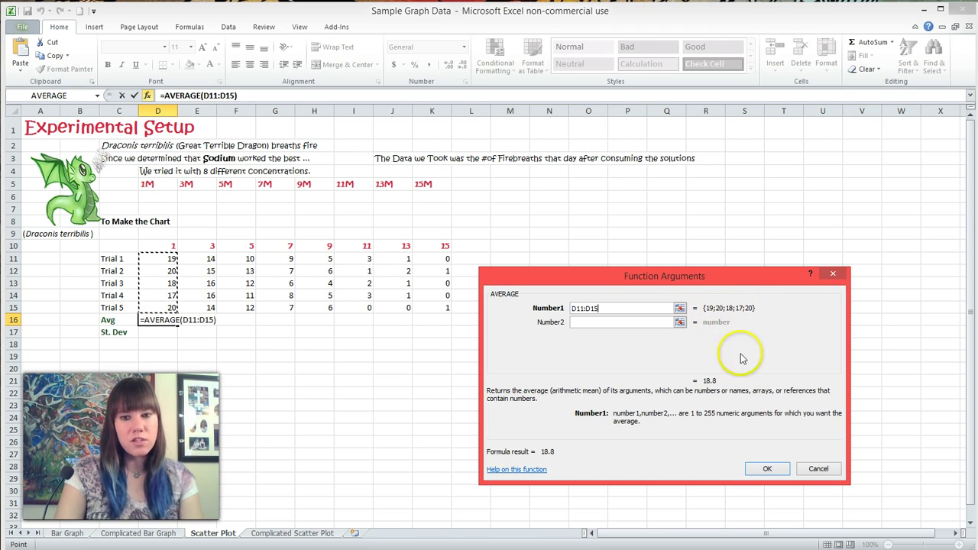
left_click(765, 467)
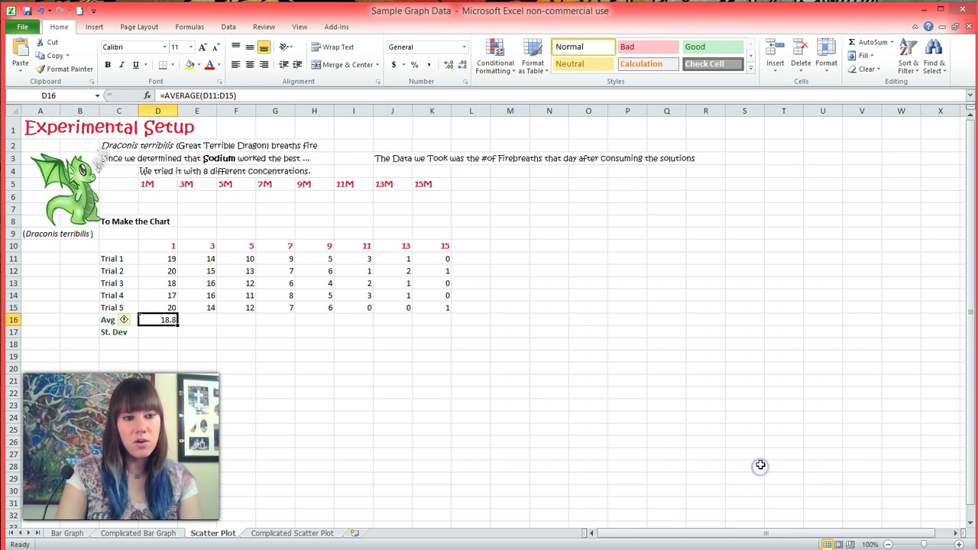
Fill D16's average formula across row 16 through K16.
left_click(164, 332)
left_click(161, 322)
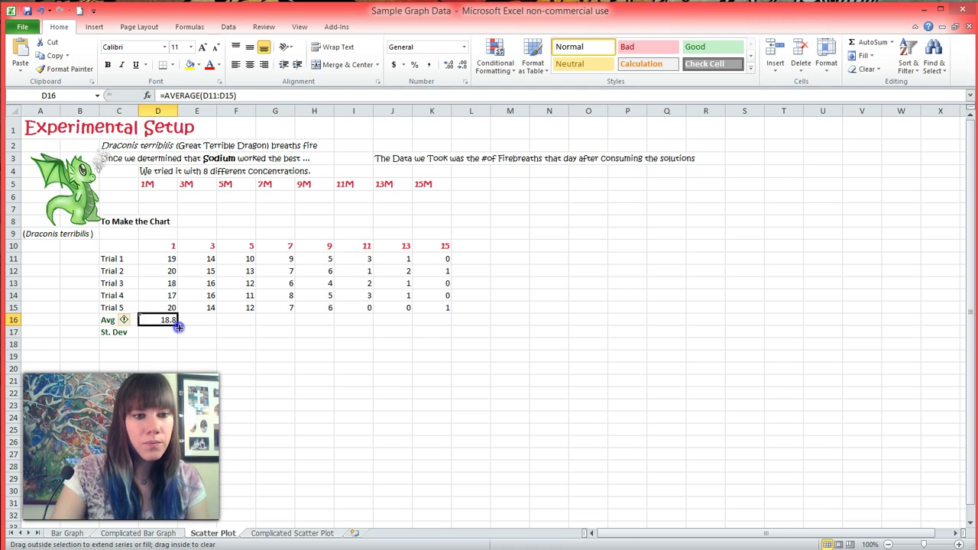
left_click_drag(194, 324, 441, 326)
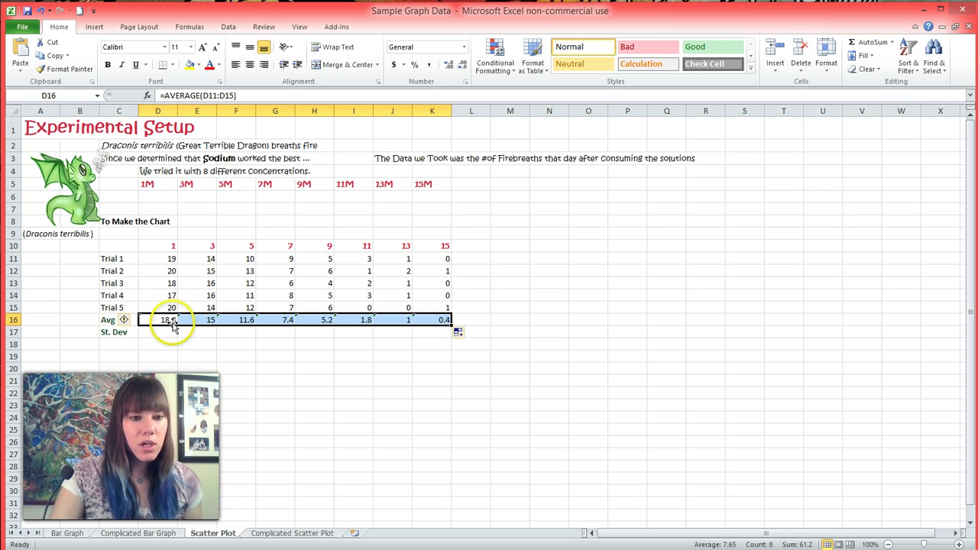
left_click(185, 353)
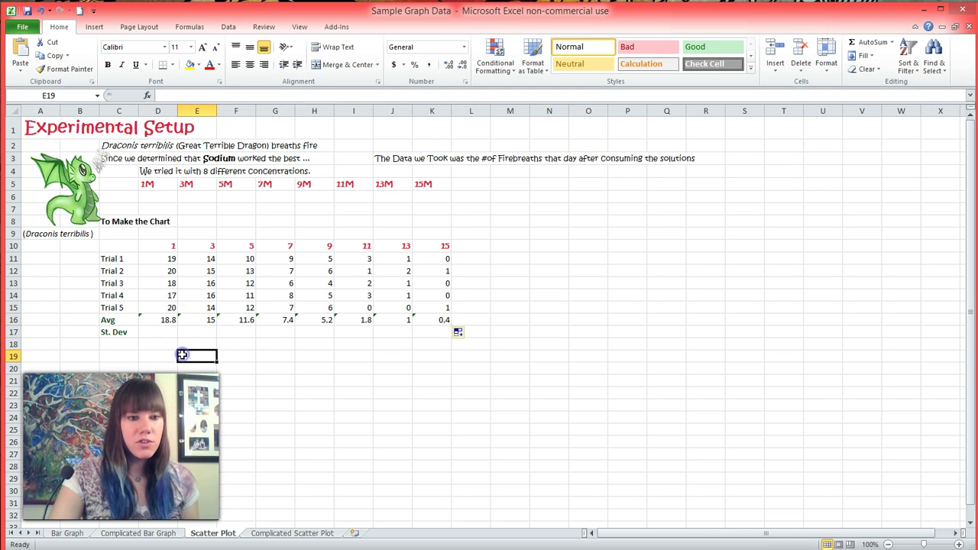
Check the averaged ranges in D16, E16, F16 and G16 shift with each column.
double_click(163, 321)
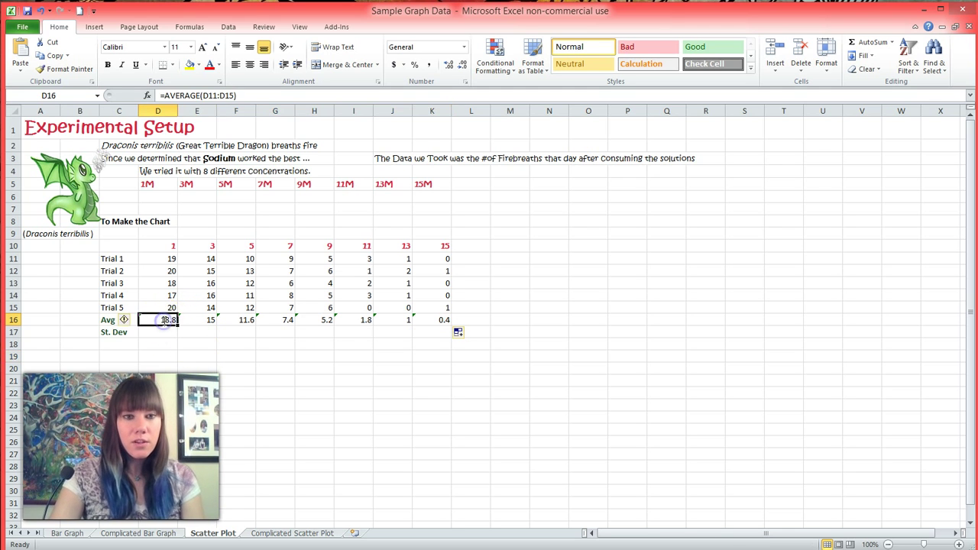
left_click(258, 385)
left_click(208, 322)
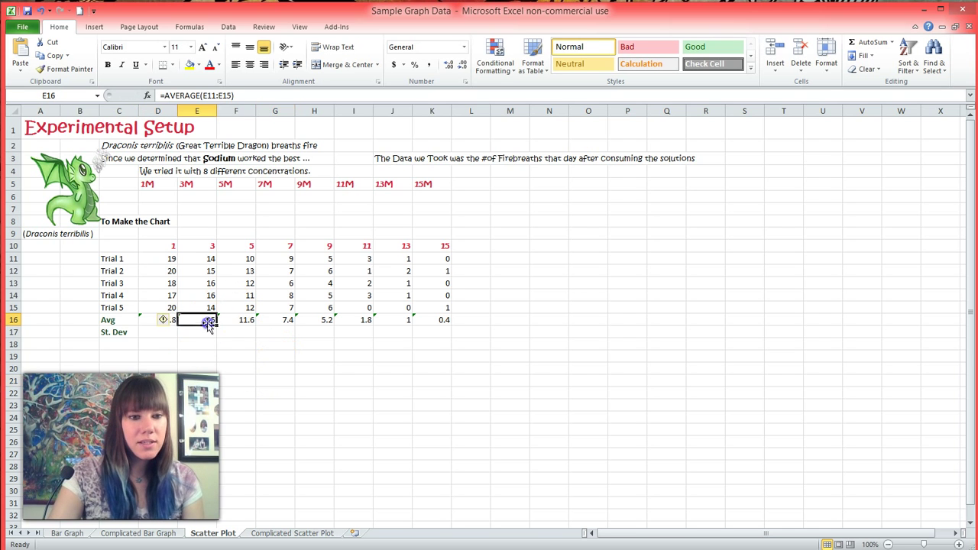
left_click(235, 320)
left_click(273, 322)
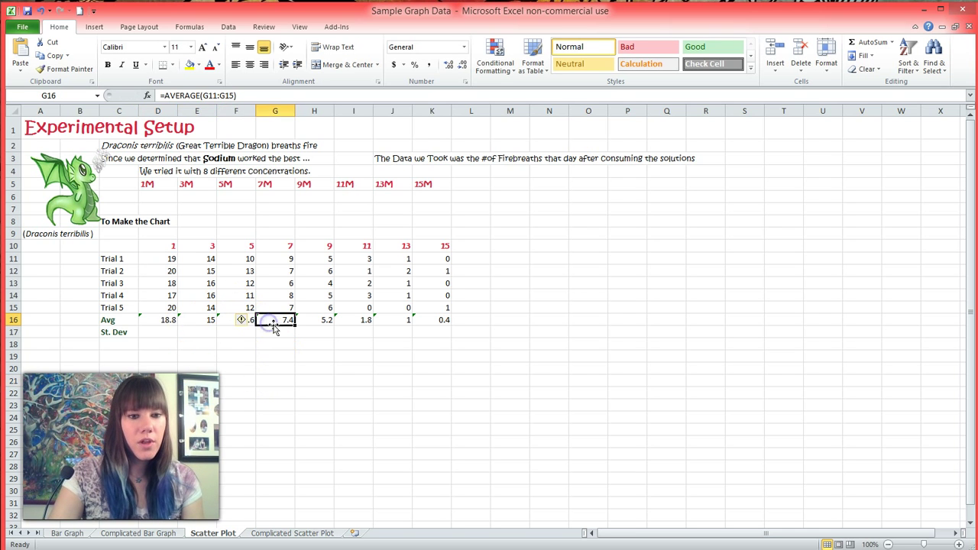
left_click(171, 322)
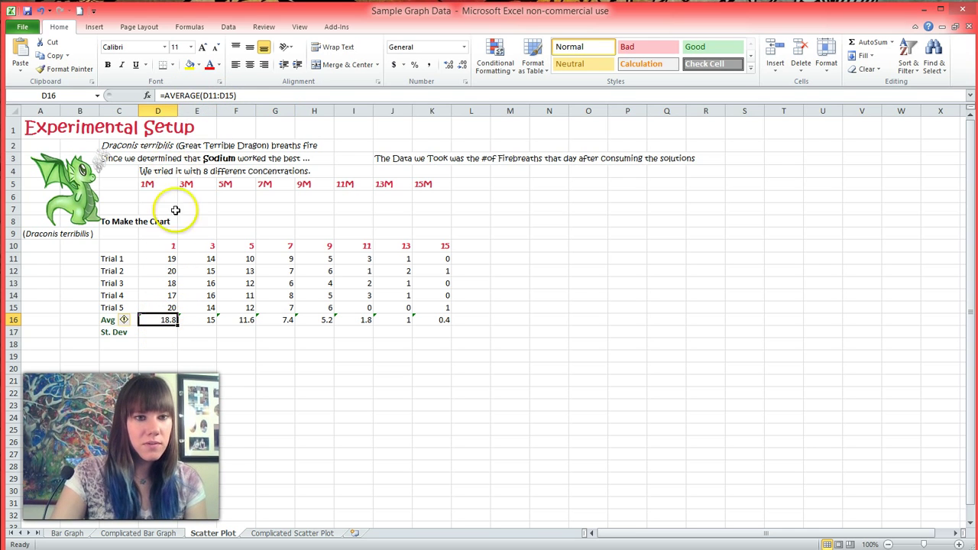
left_click(198, 320)
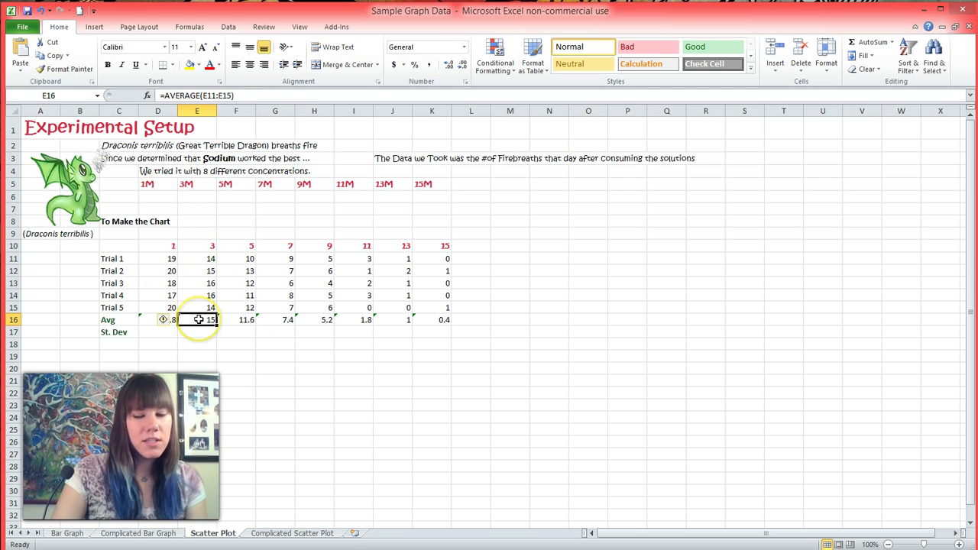
left_click(156, 441)
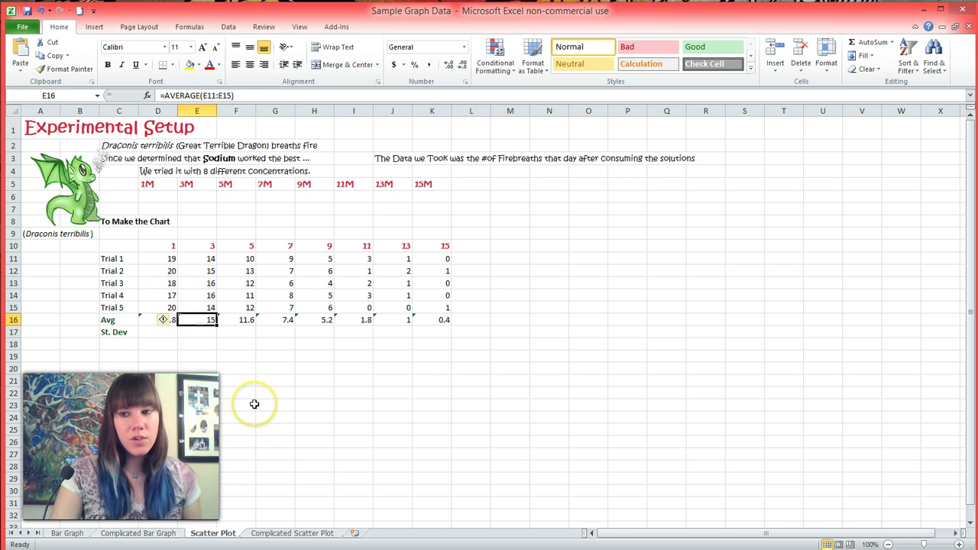
Select concentrations D10:K10 together with averages D16:K16.
left_click_drag(167, 245, 431, 245)
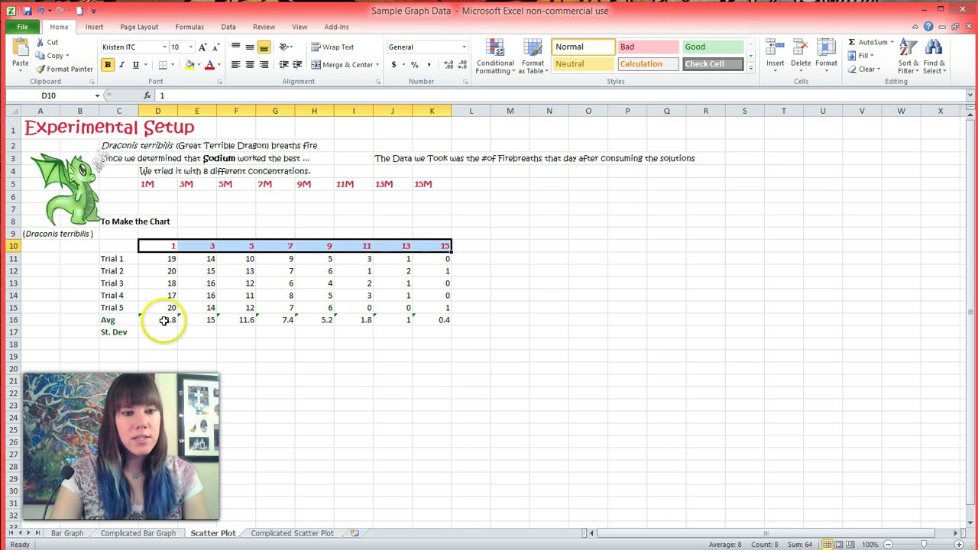
left_click_drag(149, 319, 419, 318)
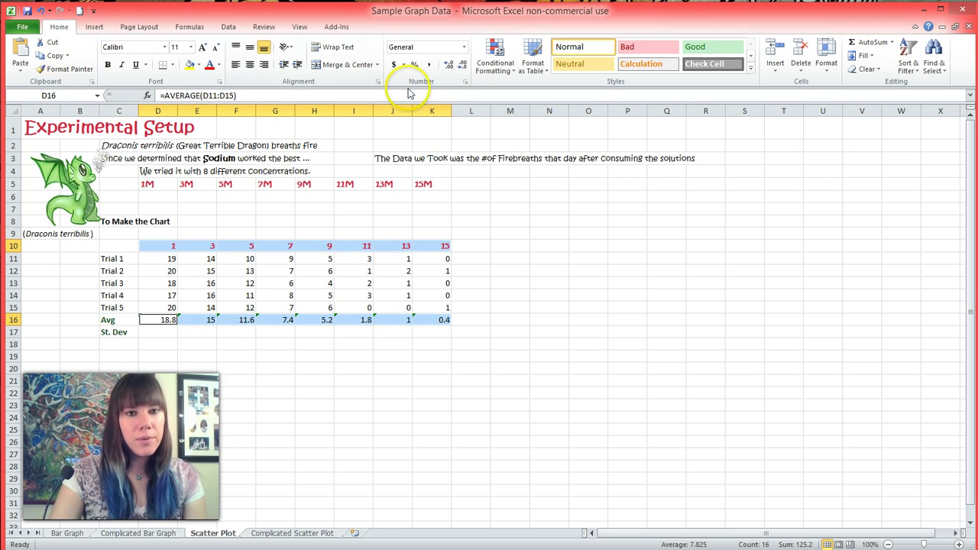
Insert a Scatter with only Markers chart and drag it beside the data table.
left_click(94, 27)
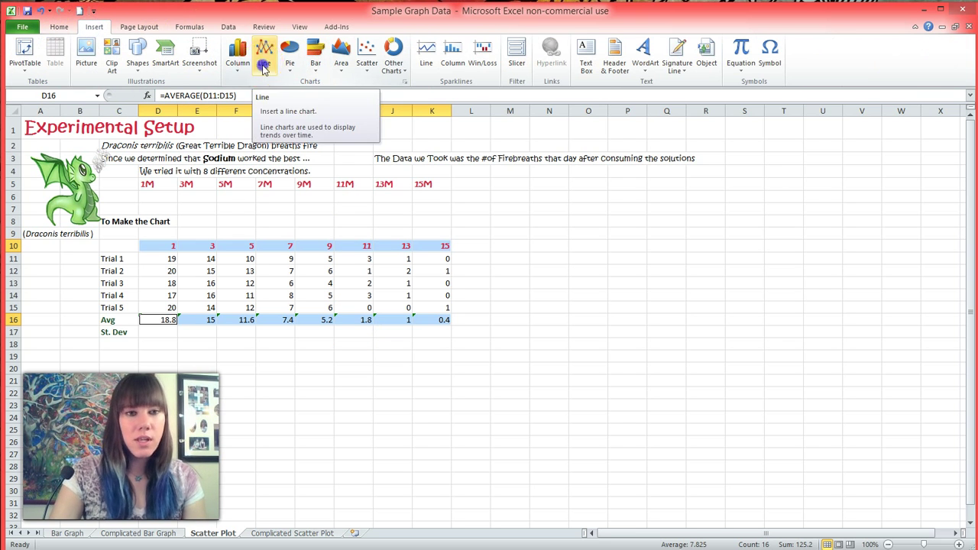
left_click(263, 67)
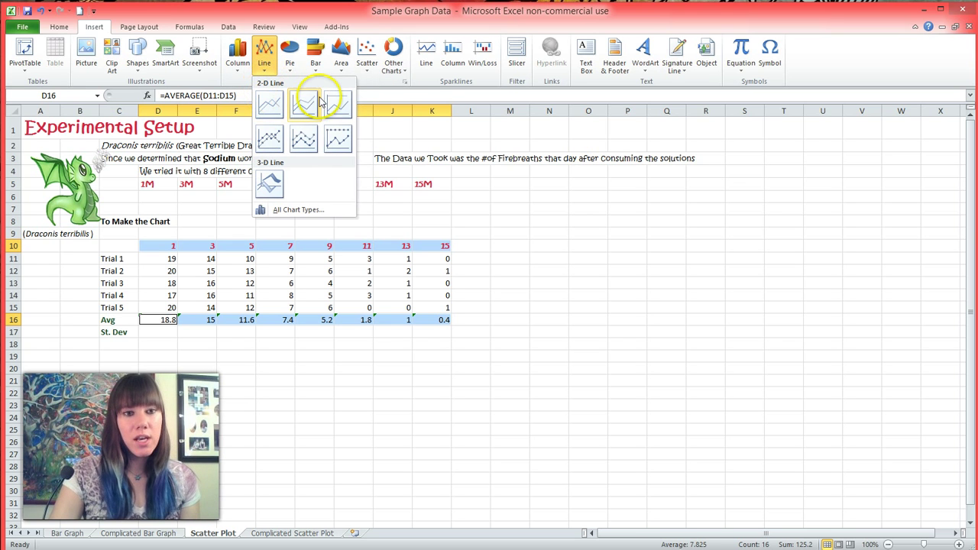
left_click(371, 69)
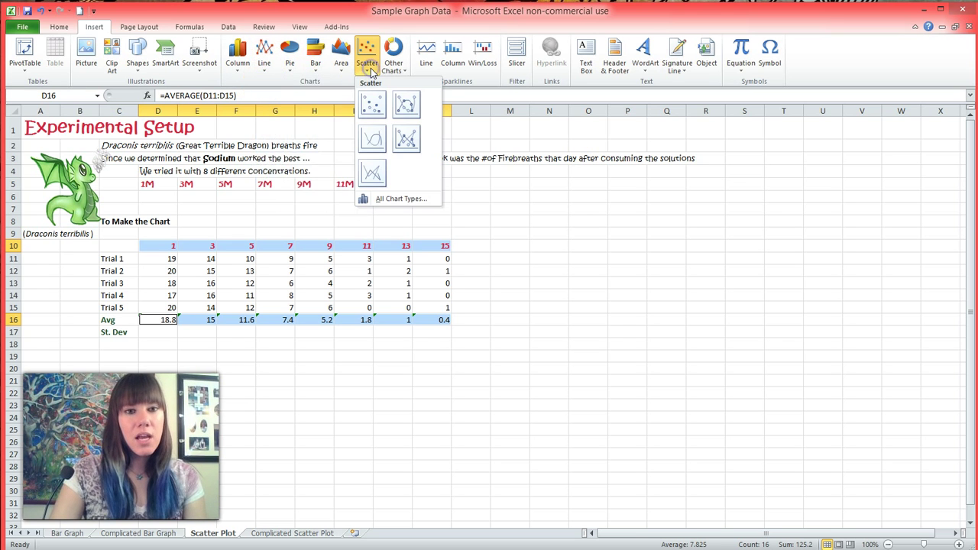
left_click(373, 109)
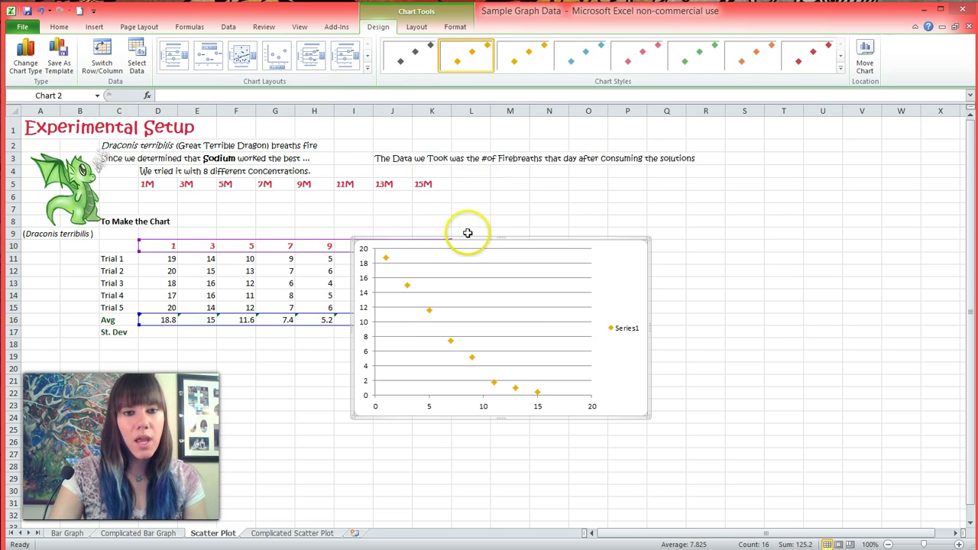
left_click_drag(469, 236, 616, 192)
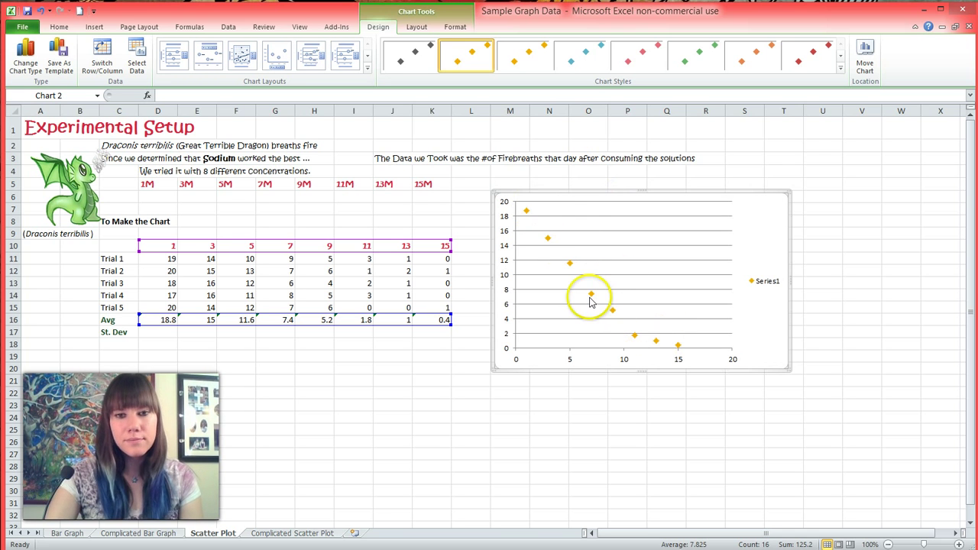
mouse_move(592, 298)
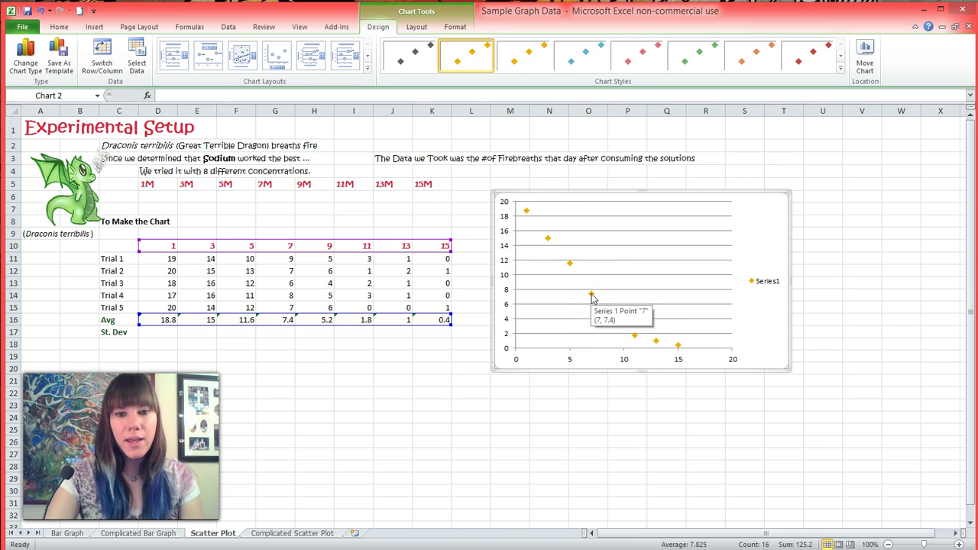
Give the data series markers a solid green fill in Format Data Series.
left_click(592, 297)
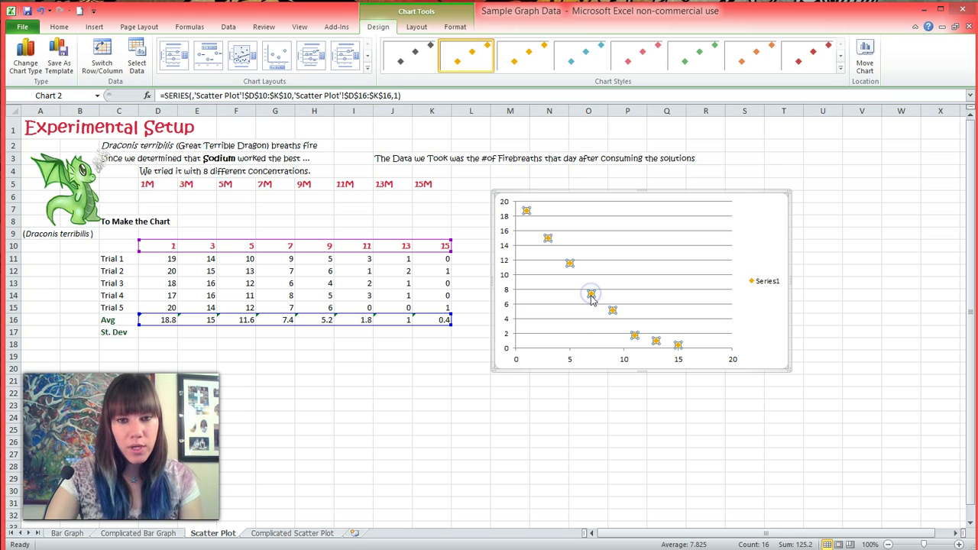
right_click(592, 298)
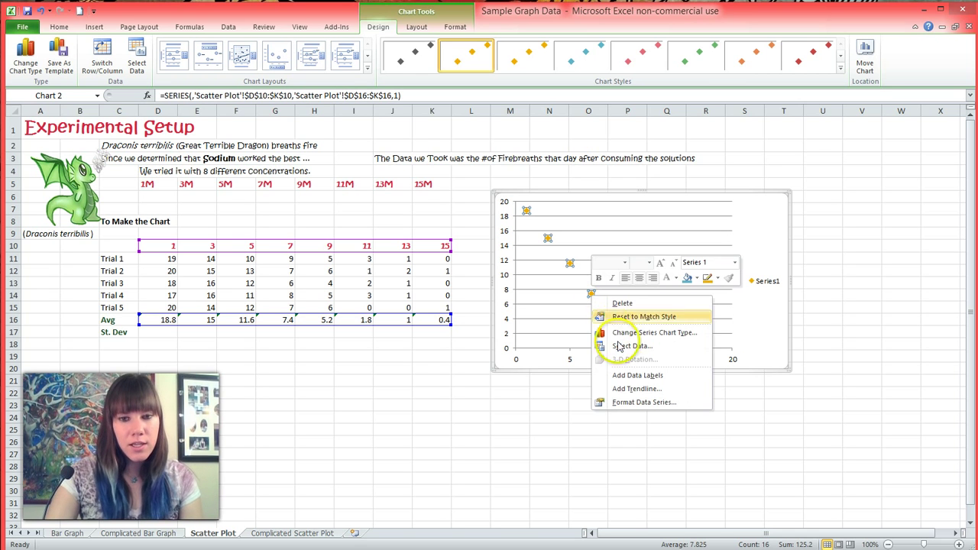
left_click(634, 404)
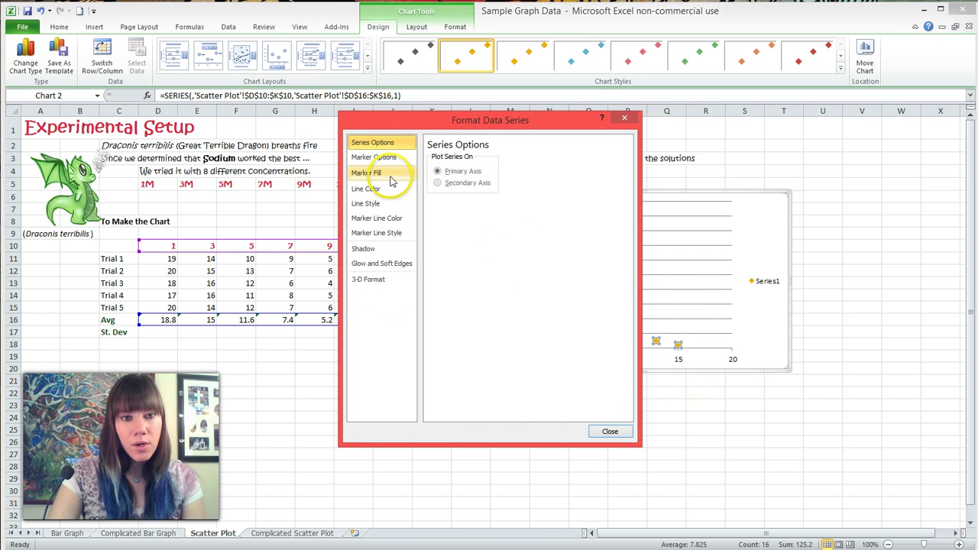
left_click(388, 176)
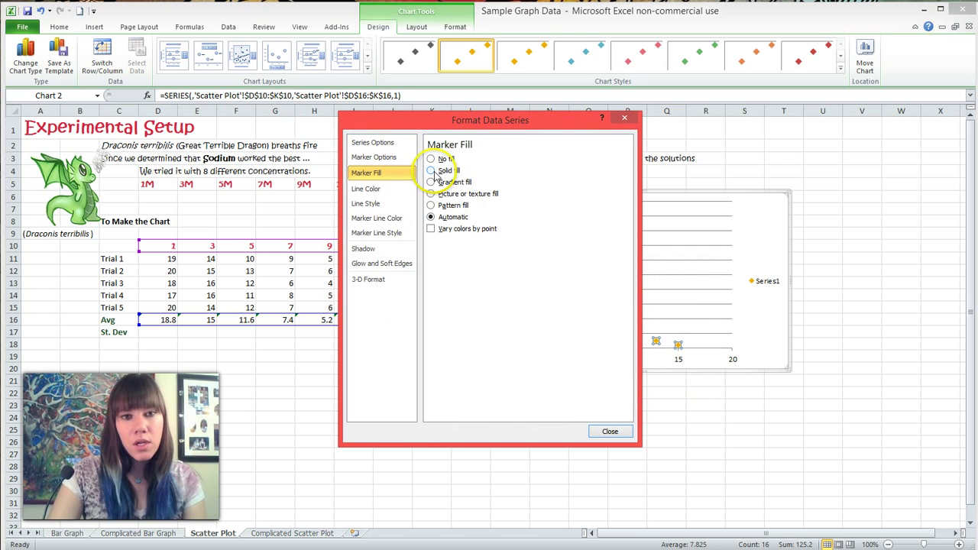
left_click(433, 172)
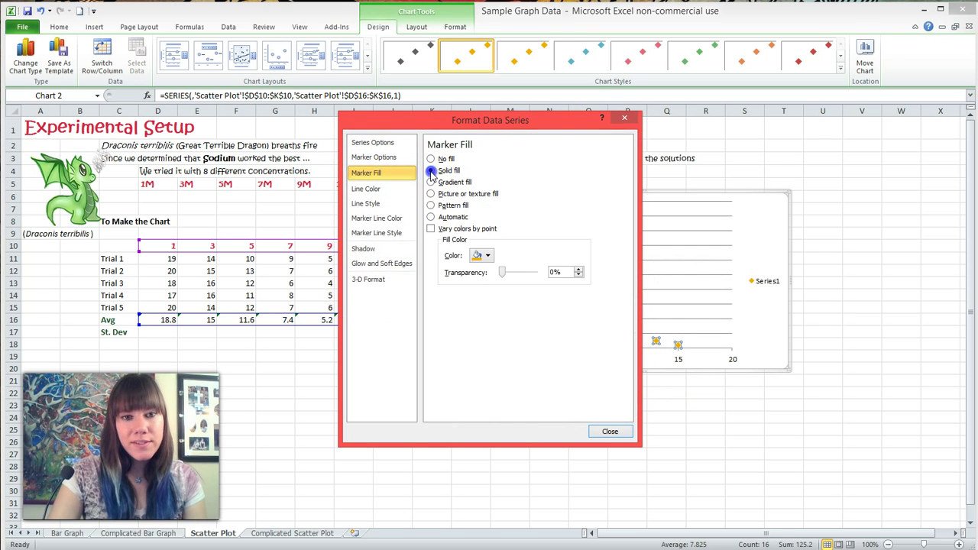
left_click(487, 257)
left_click(547, 314)
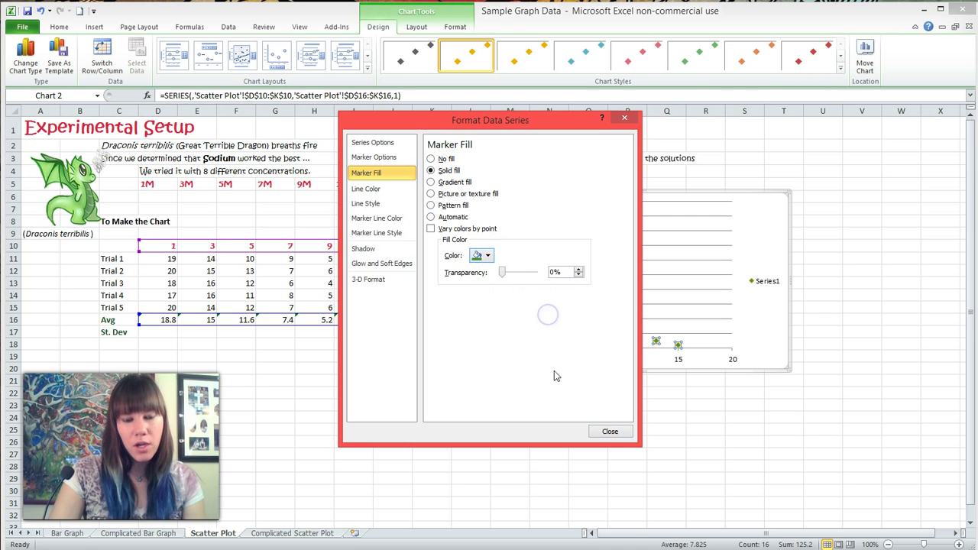
Close Format Data Series and delete the Series1 legend from the chart.
left_click(609, 432)
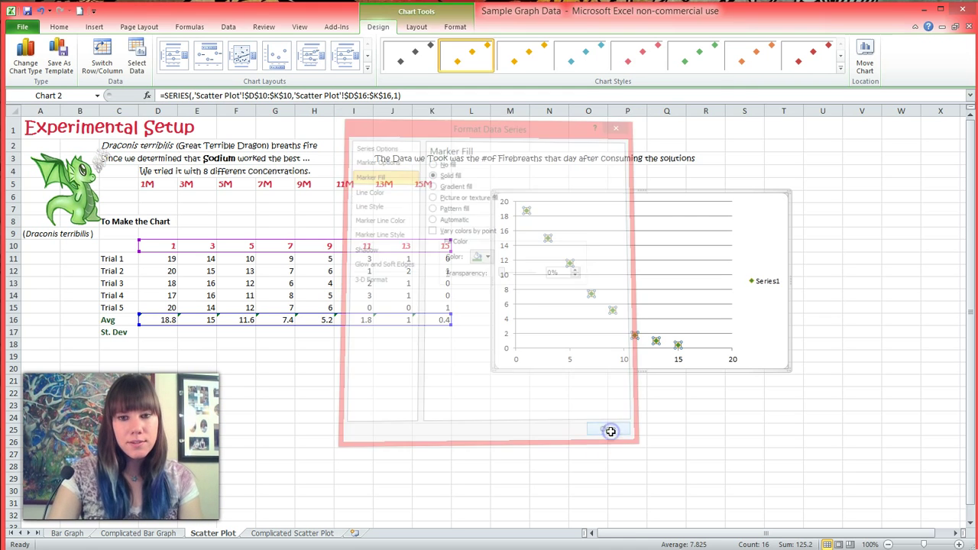
left_click(779, 322)
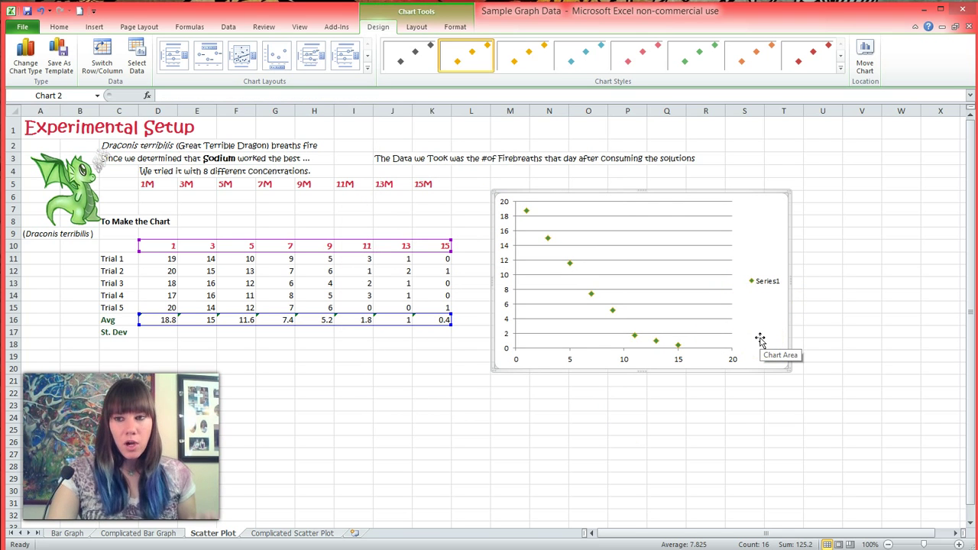
left_click(776, 296)
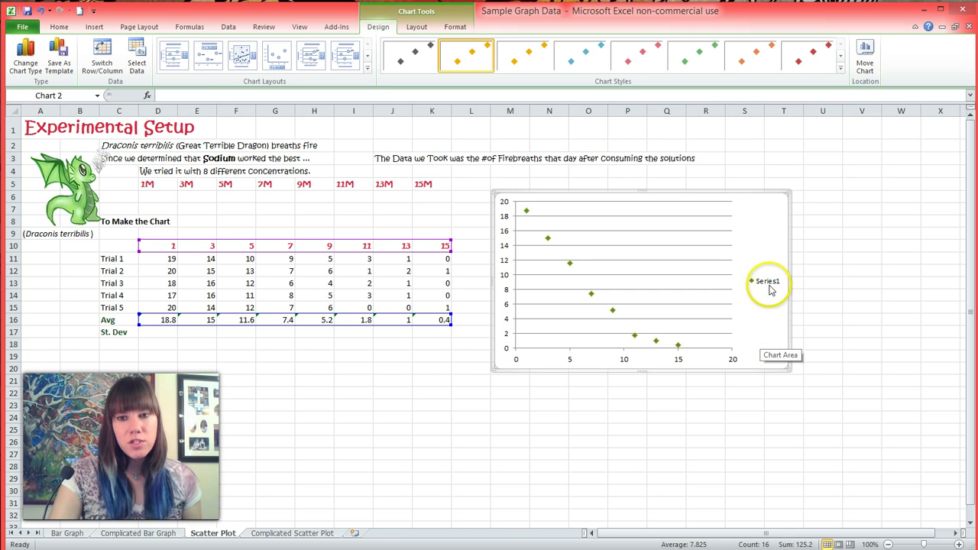
left_click(773, 287)
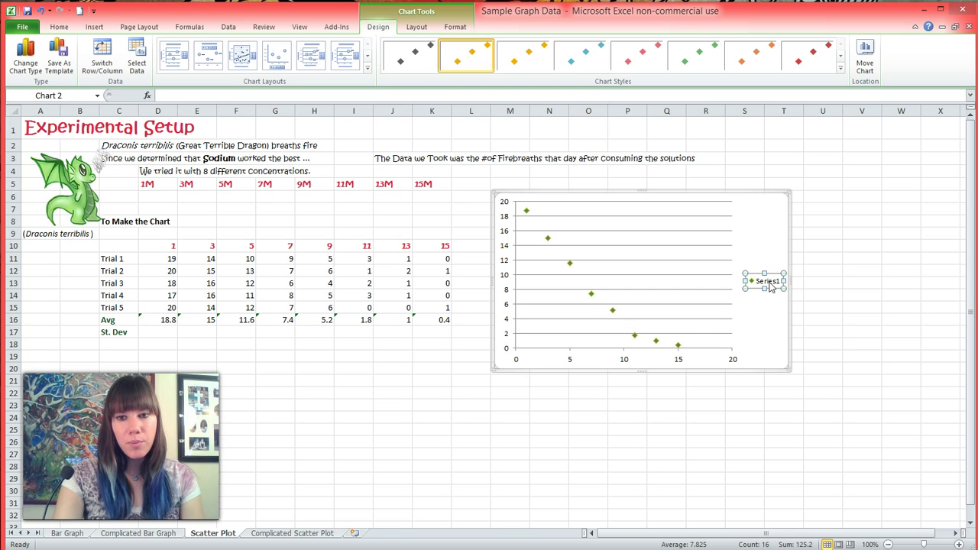
key("Delete")
left_click(629, 297)
left_click(749, 372)
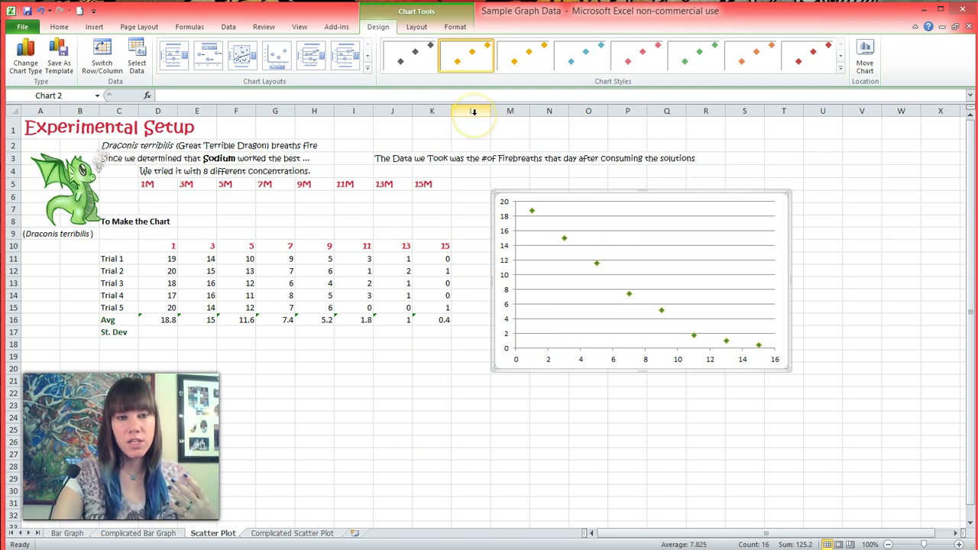
left_click(456, 397)
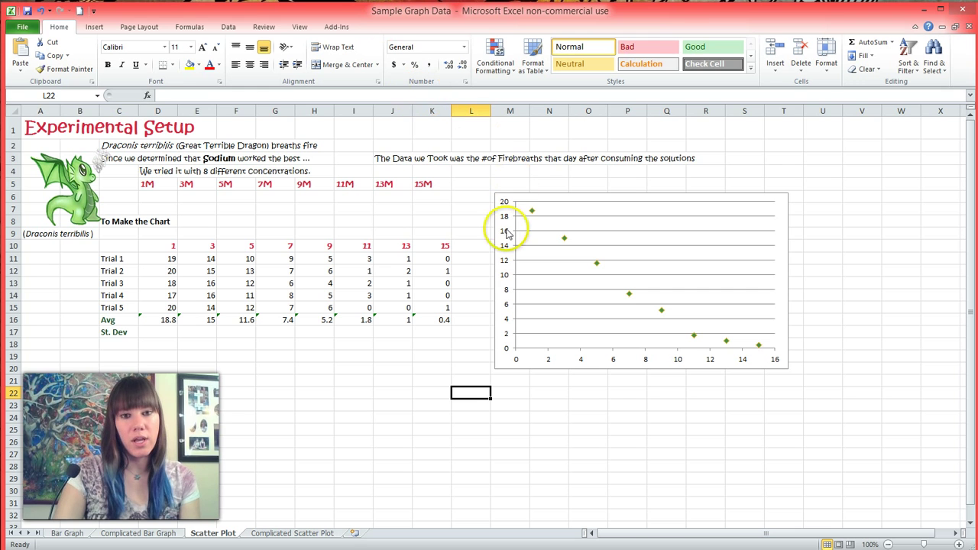
left_click(499, 263)
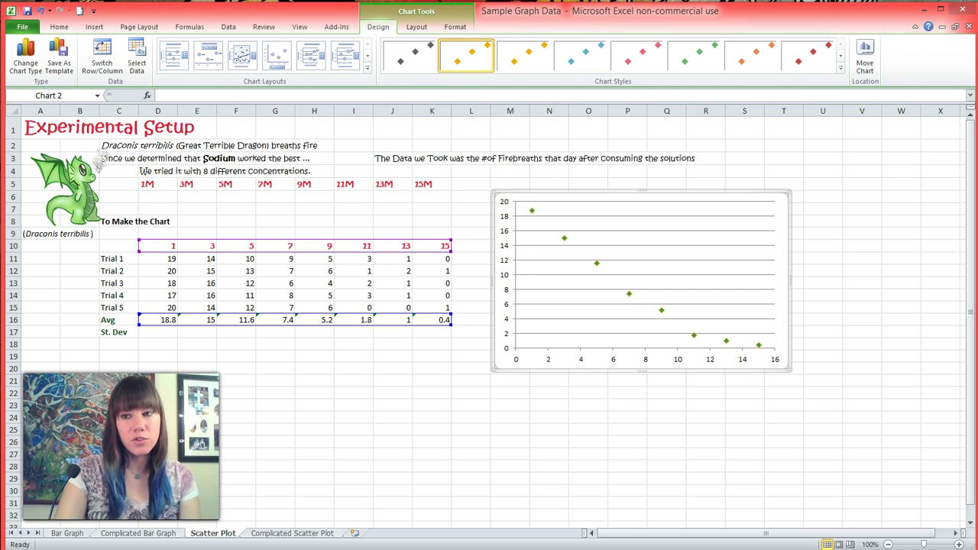
left_click(464, 379)
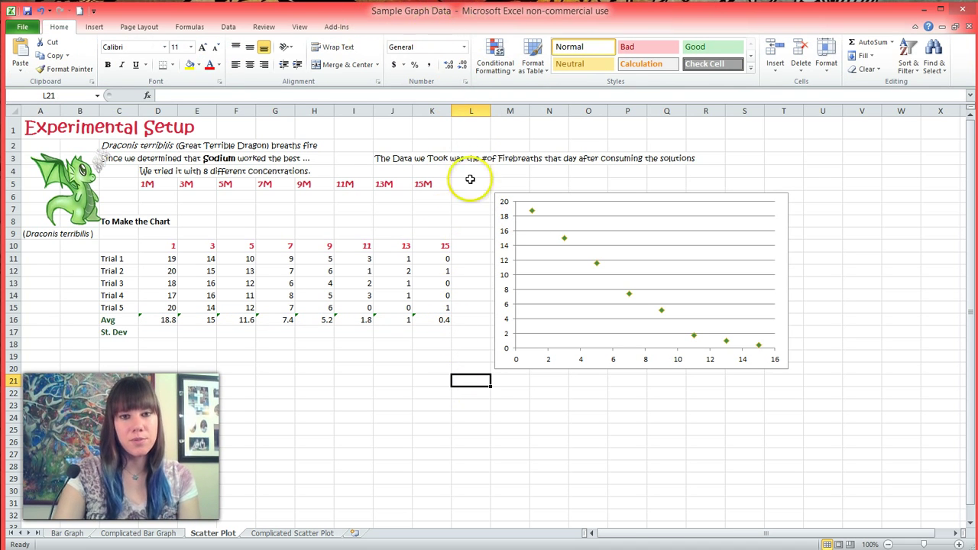
left_click(605, 210)
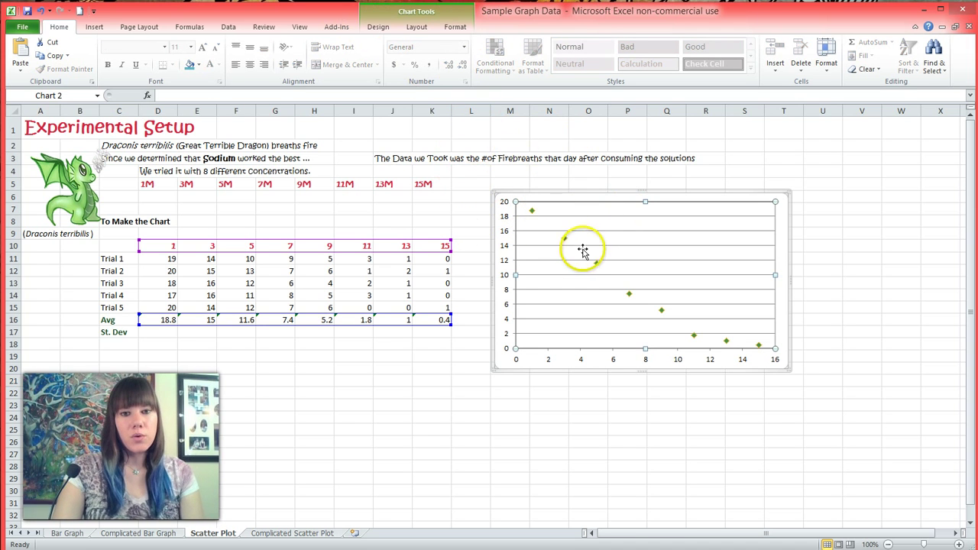
Add a horizontal axis title below the axis reading 'Solution Concentration (M)'.
left_click(417, 28)
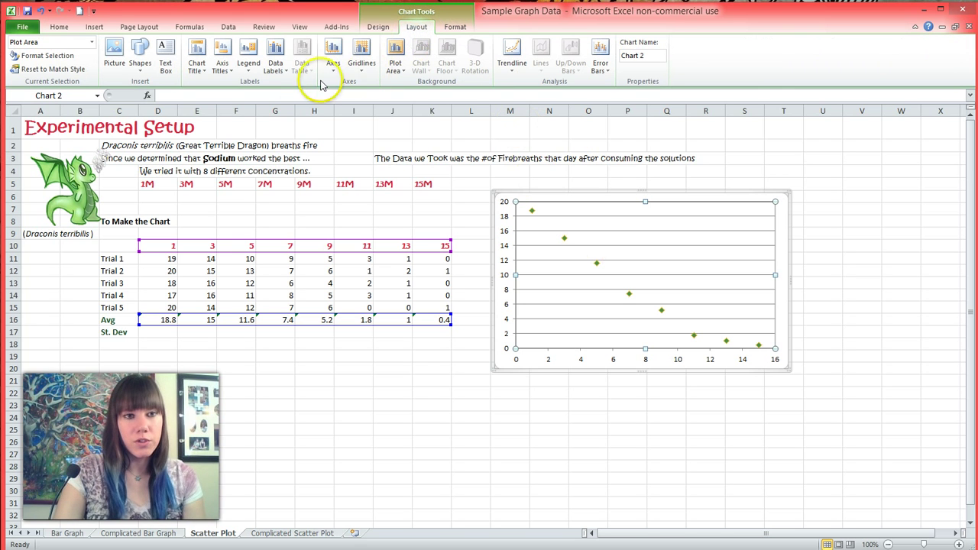
left_click(232, 74)
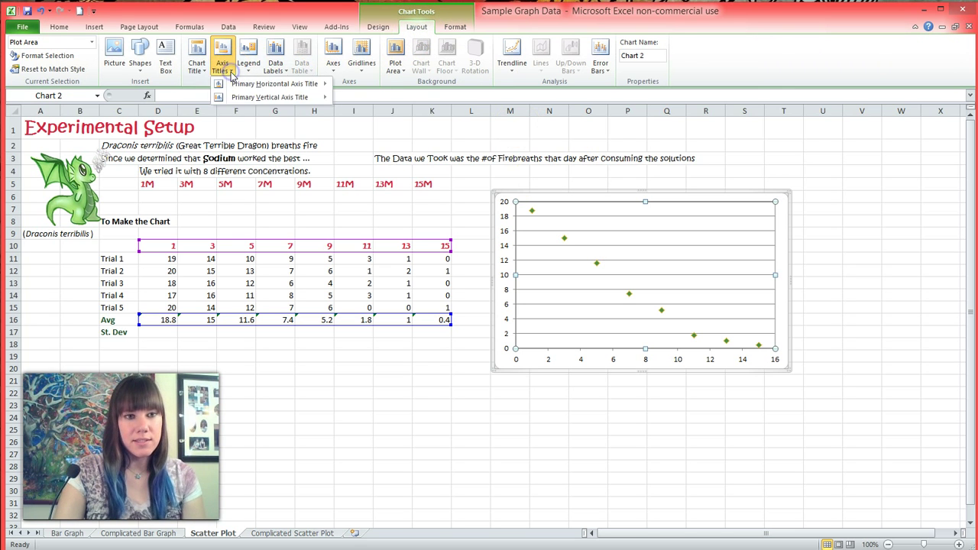
mouse_move(249, 87)
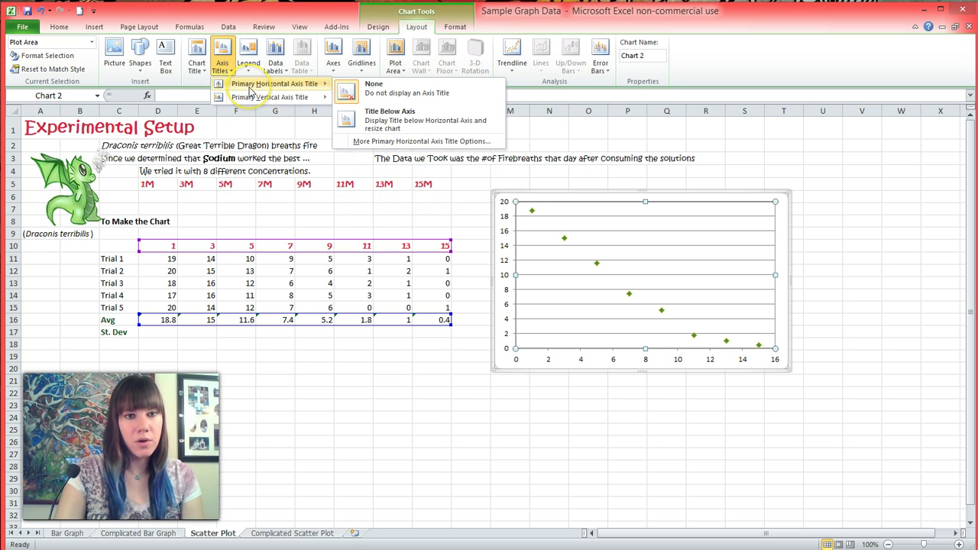
left_click(374, 120)
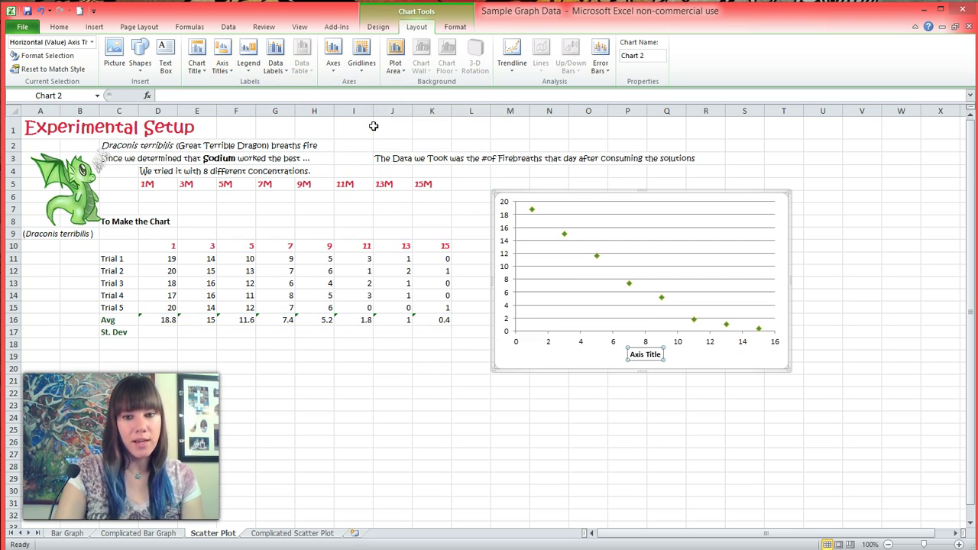
type("Solution Concentration (")
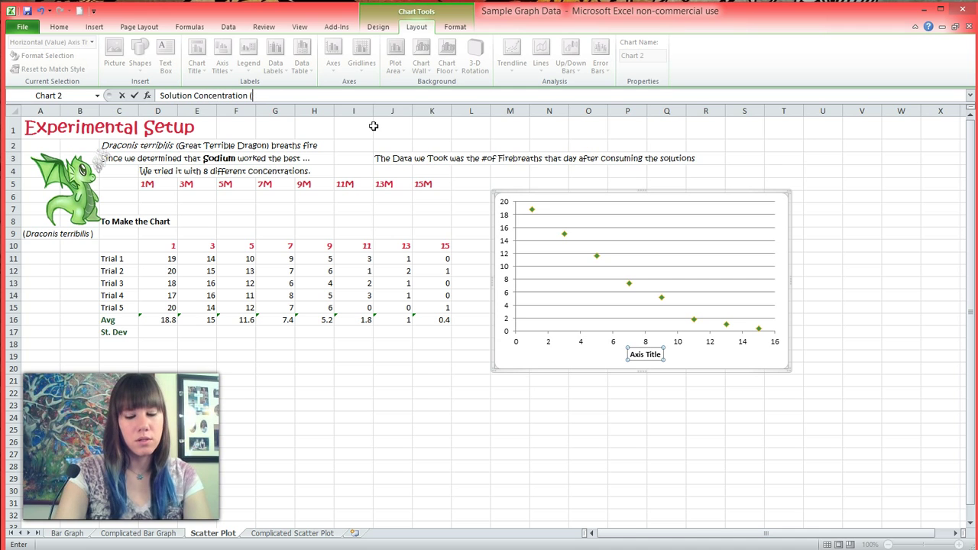
type("M)")
key("Return")
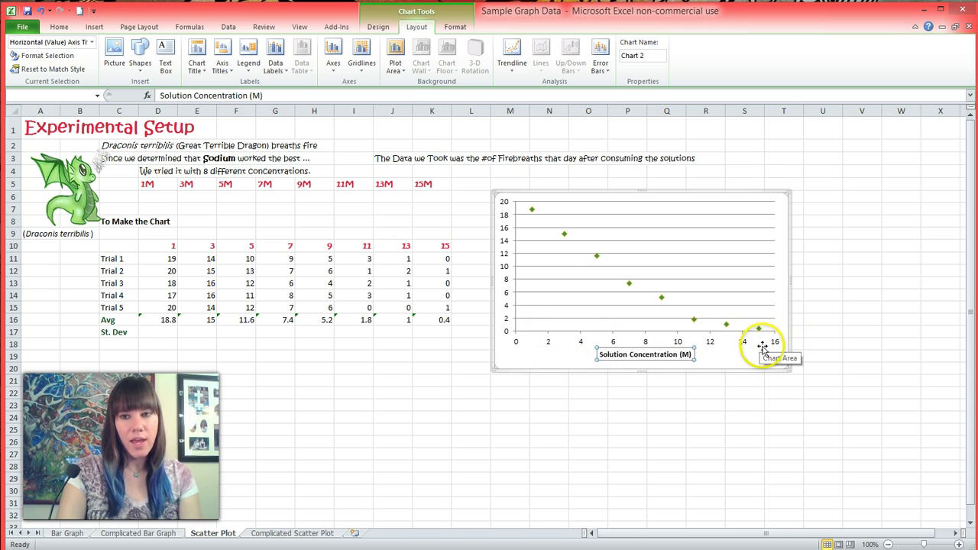
Fix the horizontal axis major unit at 1 so every concentration 0–16 is labelled.
left_click(333, 55)
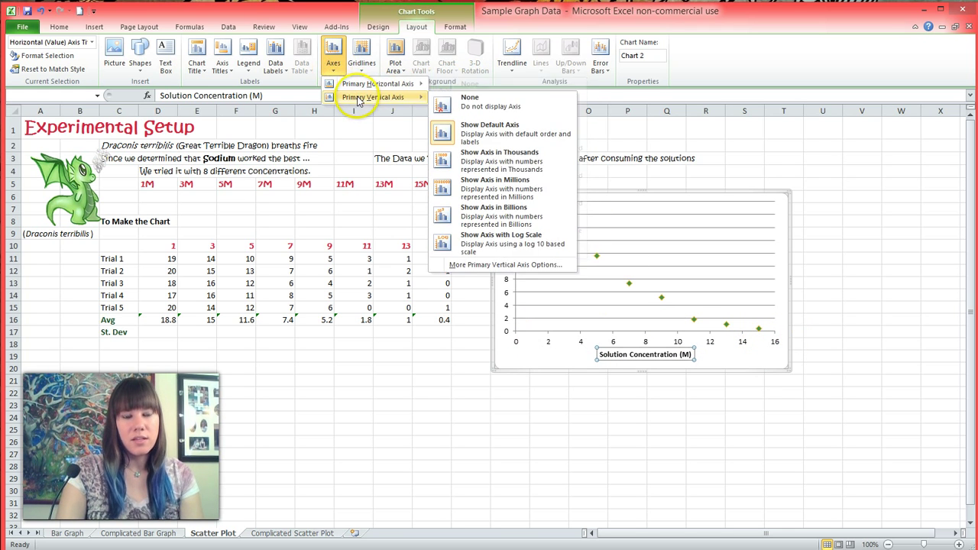
mouse_move(358, 90)
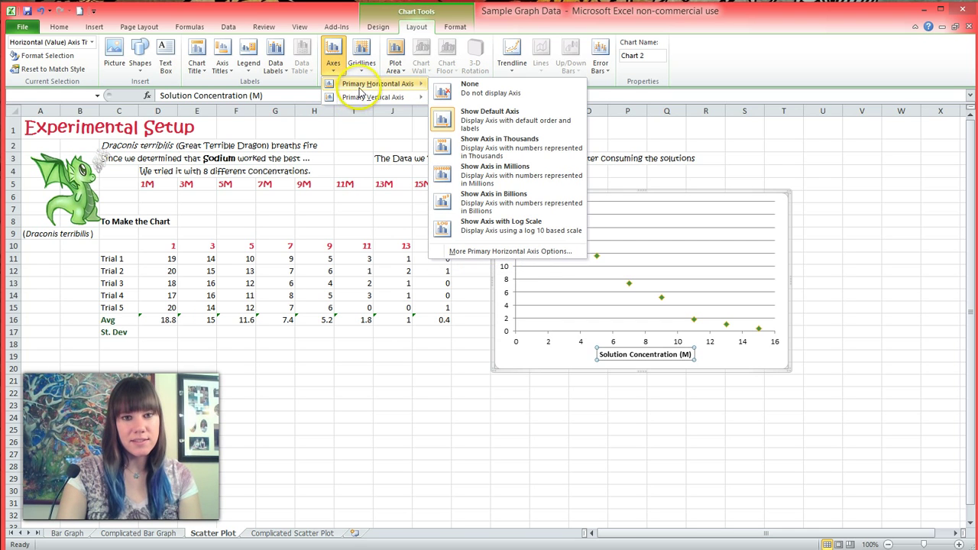
left_click(506, 252)
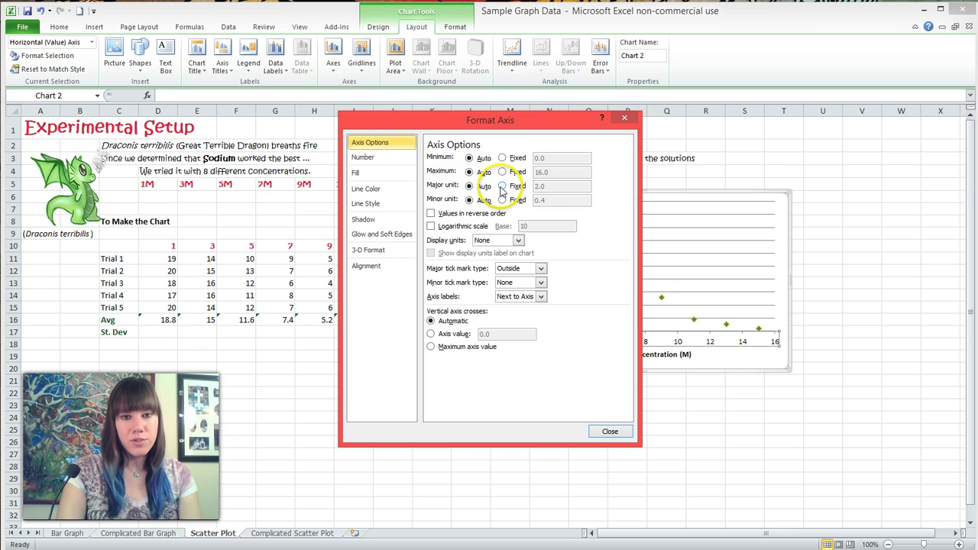
left_click(502, 186)
double_click(539, 186)
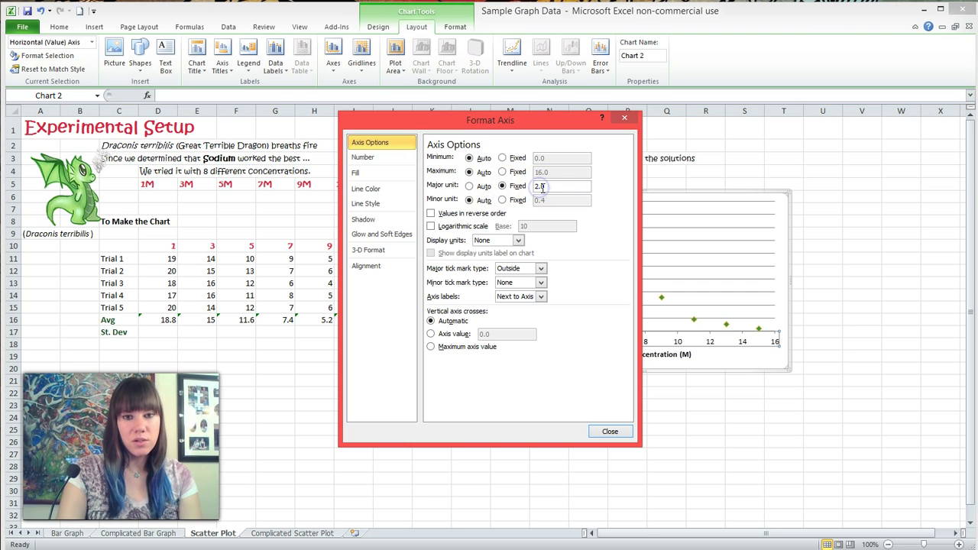
type("1")
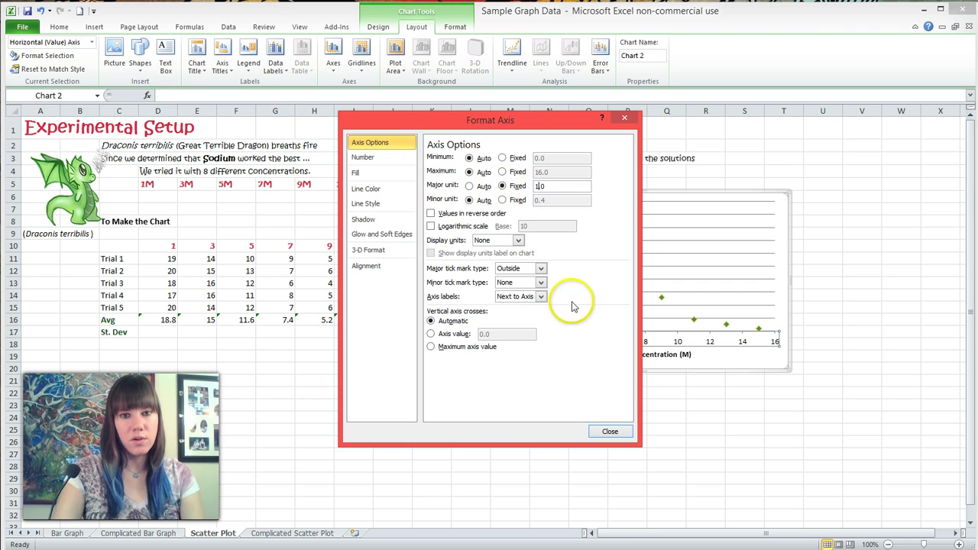
left_click(616, 434)
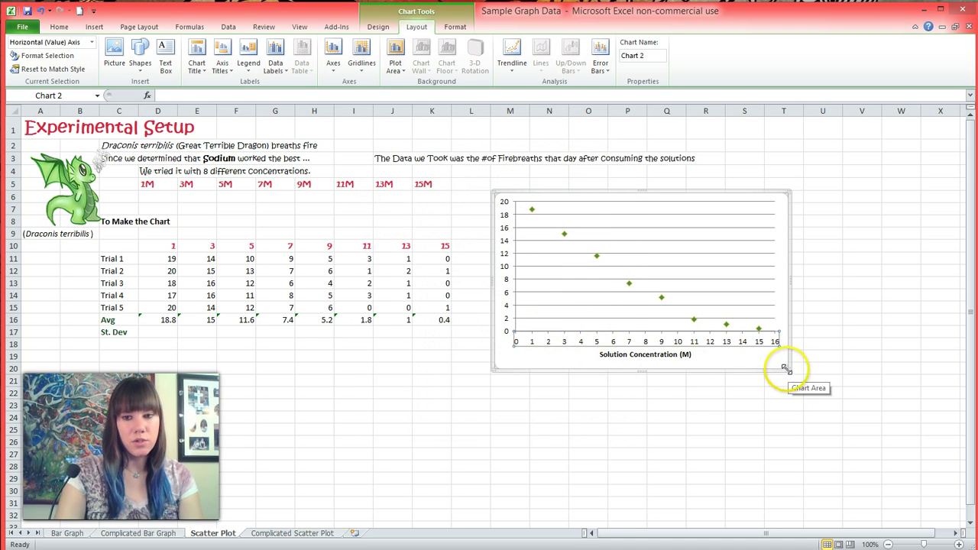
Enlarge the chart and add a rotated vertical axis title 'Number of Firebreaths'.
left_click_drag(787, 369, 903, 456)
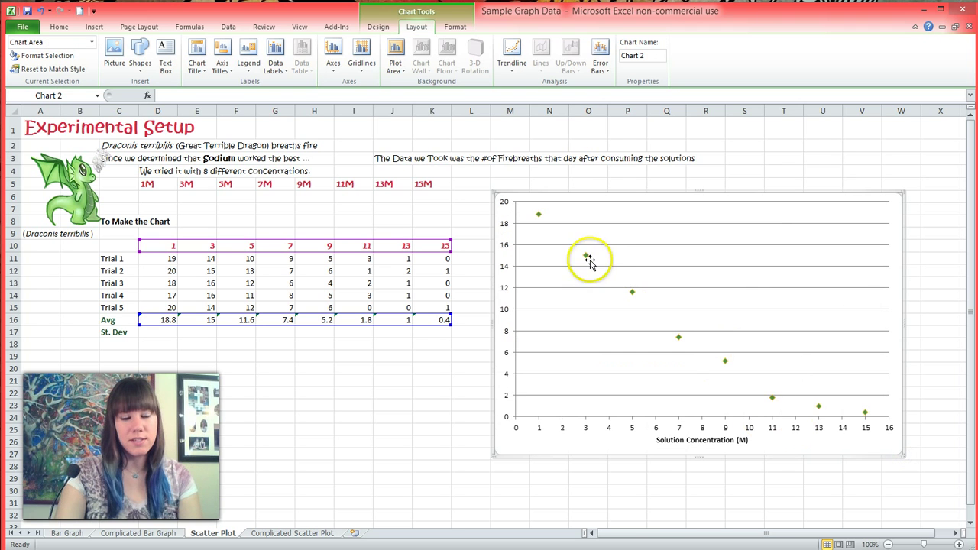
left_click(233, 70)
mouse_move(264, 86)
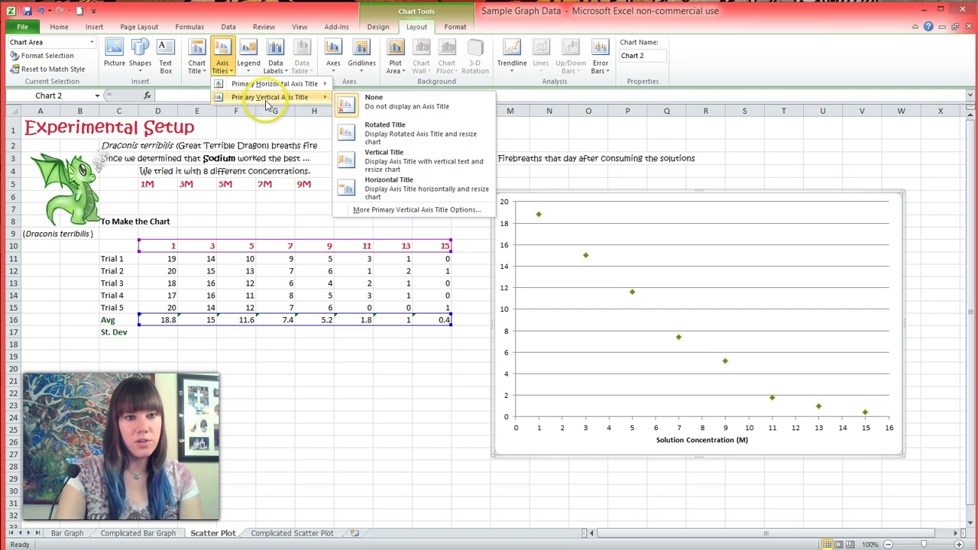
left_click(371, 131)
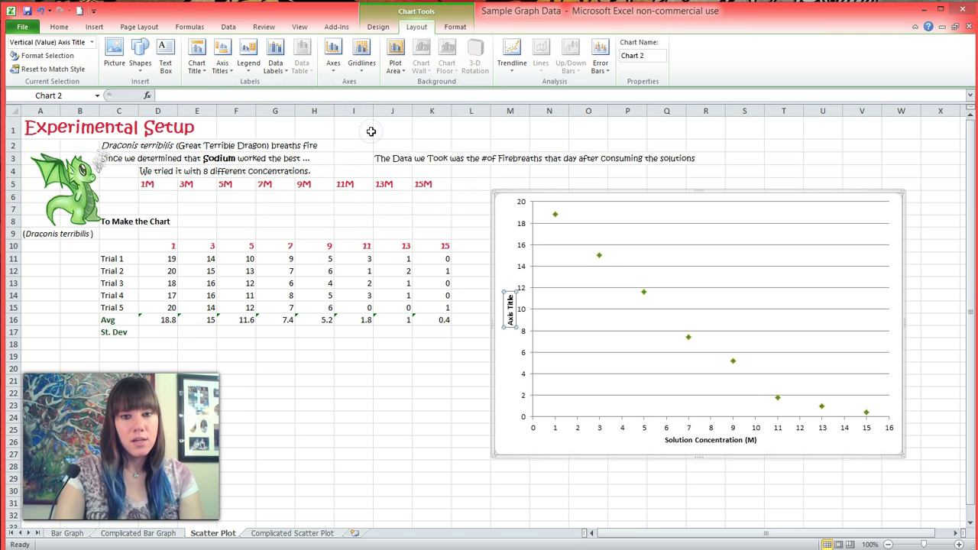
type("Number of Fire")
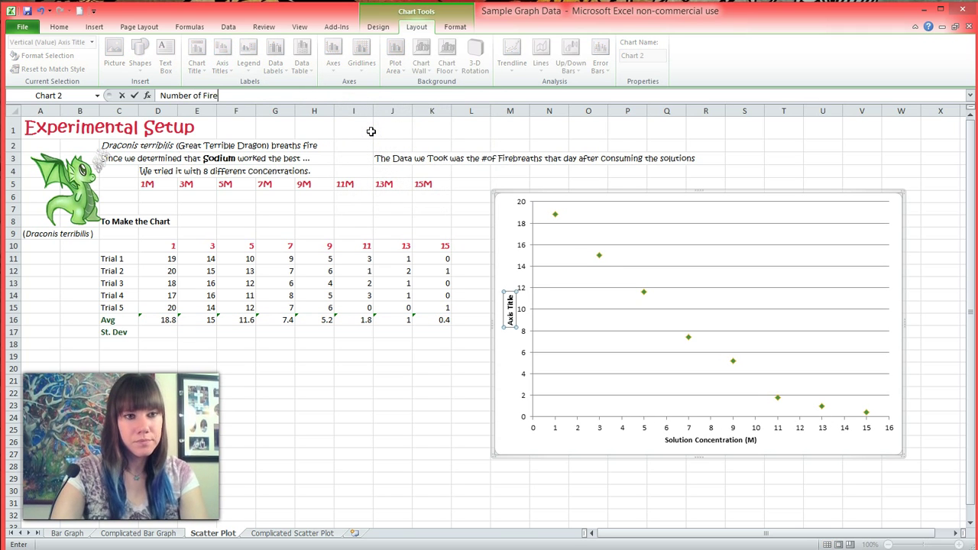
type("breaths")
key("Return")
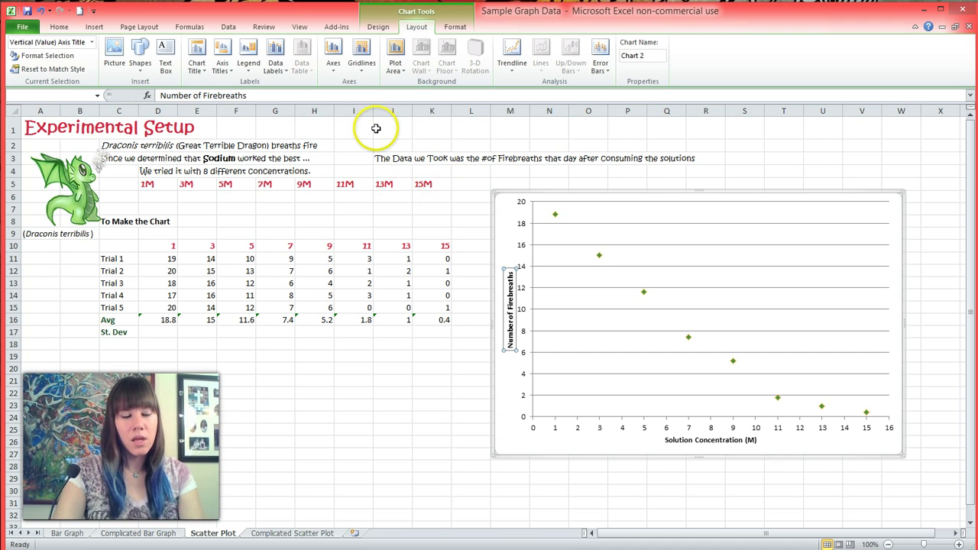
Title the chart 'Firebreath Supression After Consuming Treated Cattle' and widen it to fit.
left_click(203, 65)
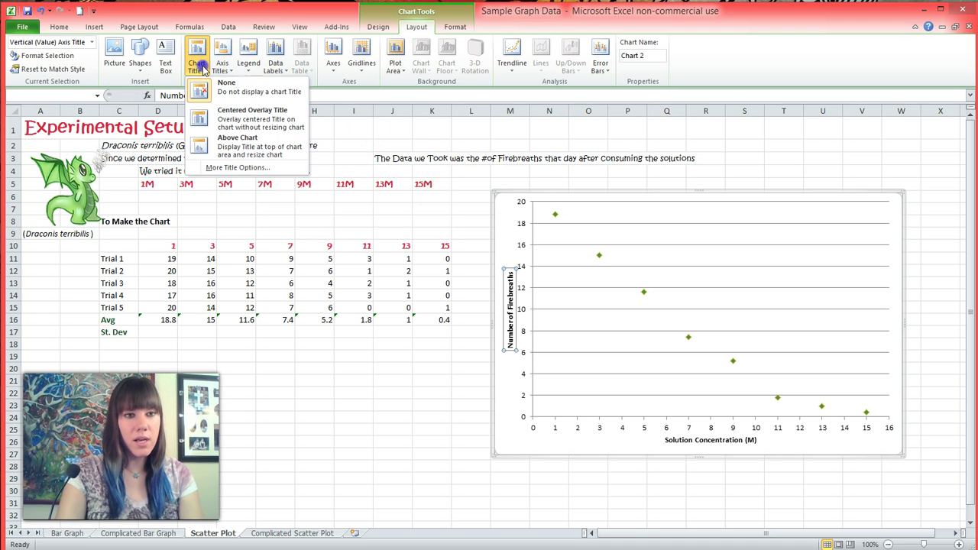
left_click(254, 144)
left_click(288, 97)
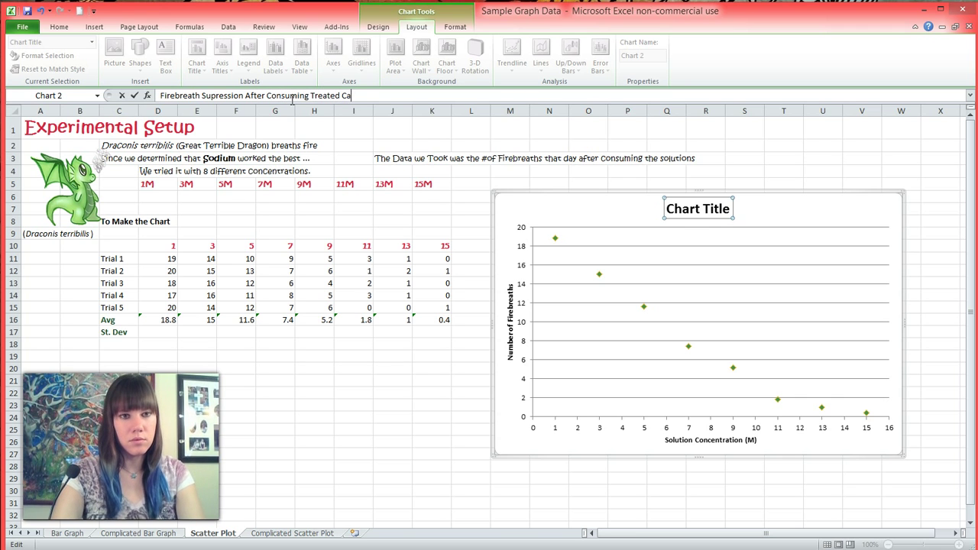
key("Return")
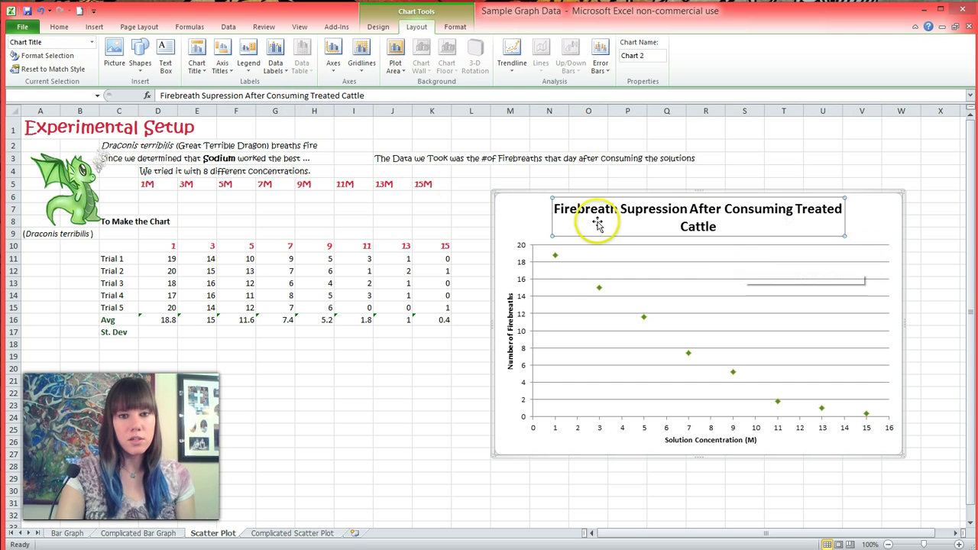
left_click_drag(511, 194, 500, 179)
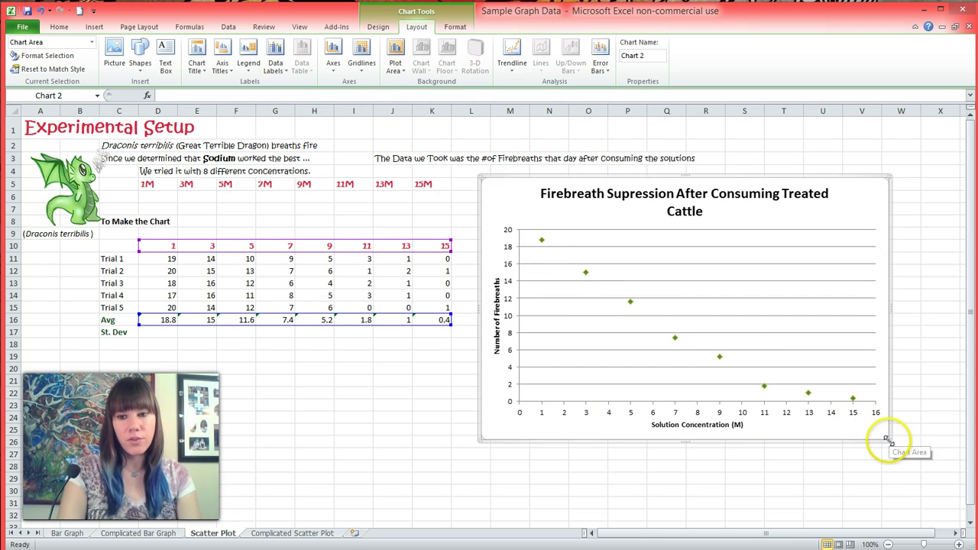
left_click_drag(889, 439, 932, 440)
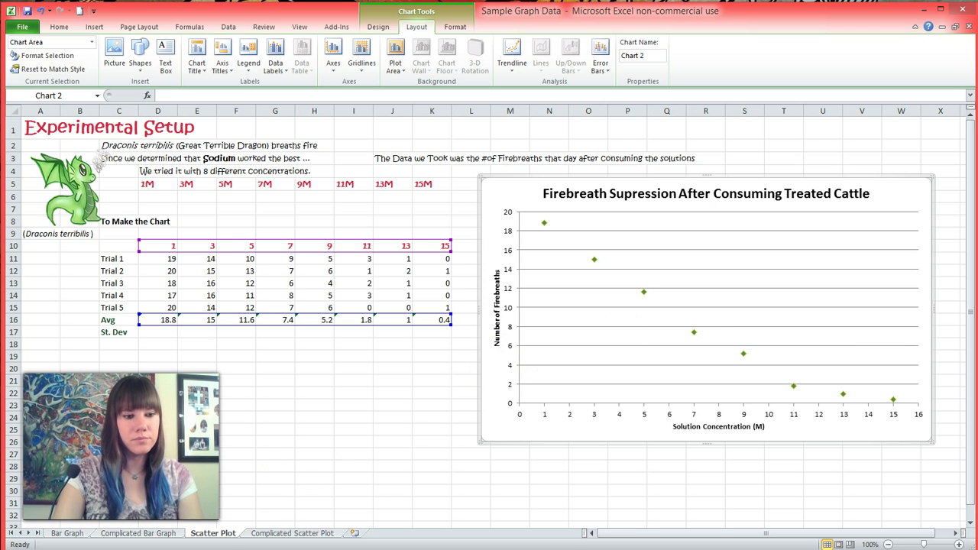
left_click(242, 522)
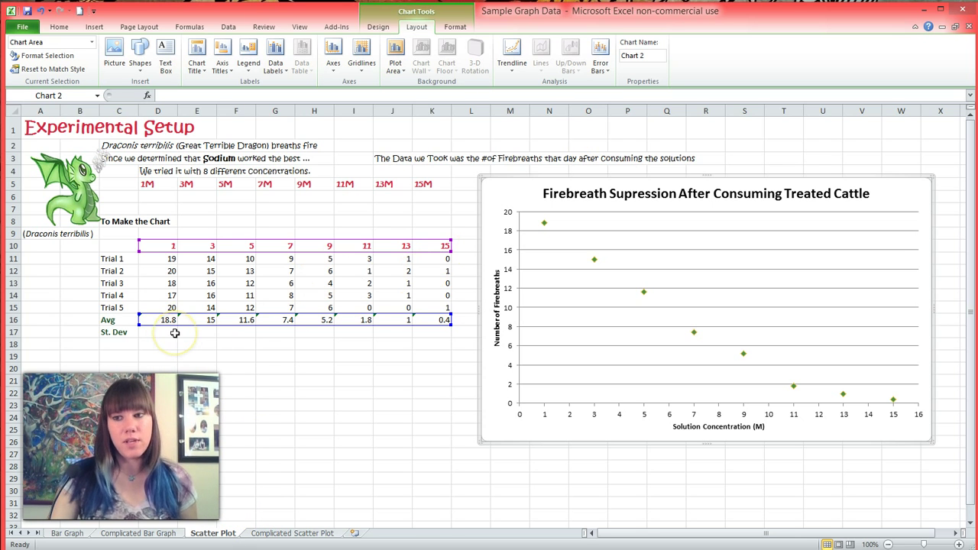
left_click(601, 69)
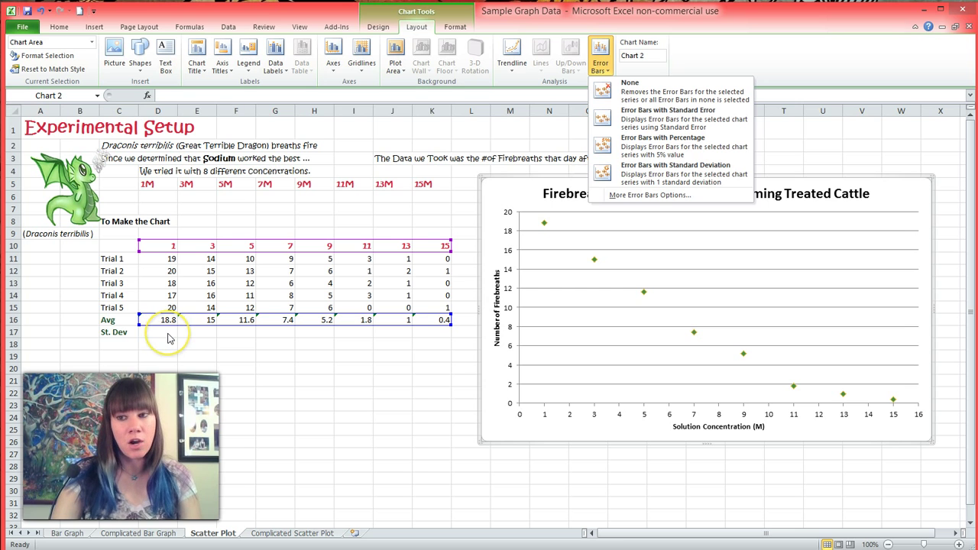
Dismiss the error bar options and start a formula in D17 by searching for Standard Deviation.
left_click(281, 369)
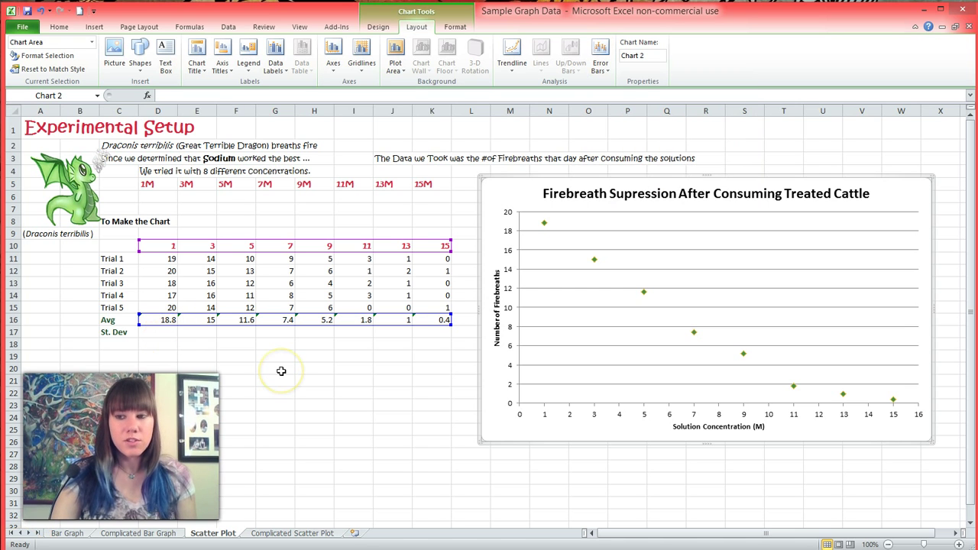
left_click(172, 331)
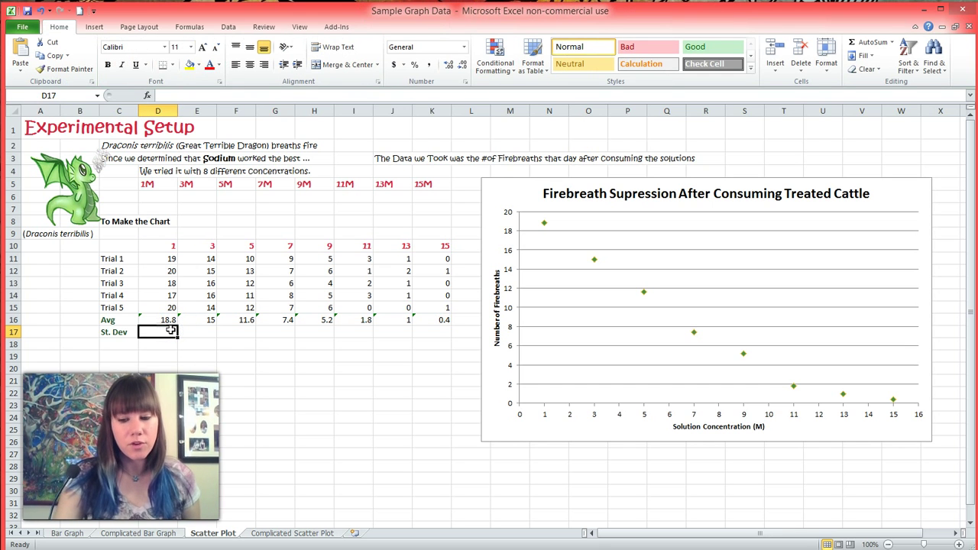
type("=")
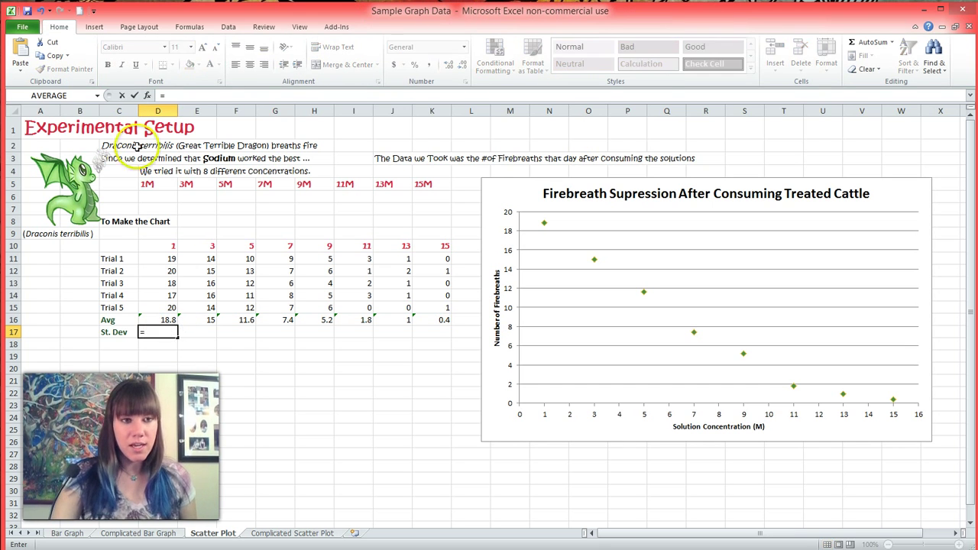
left_click(148, 97)
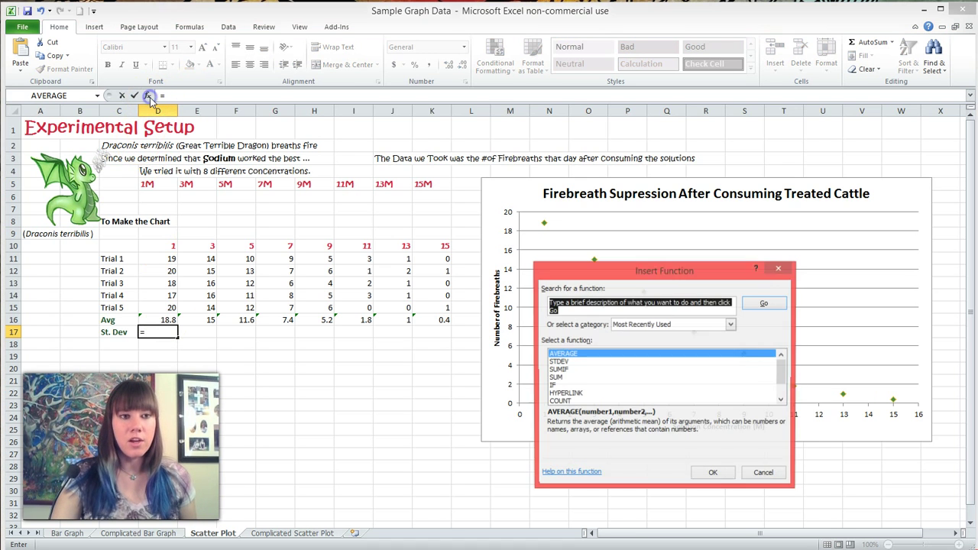
left_click(569, 362)
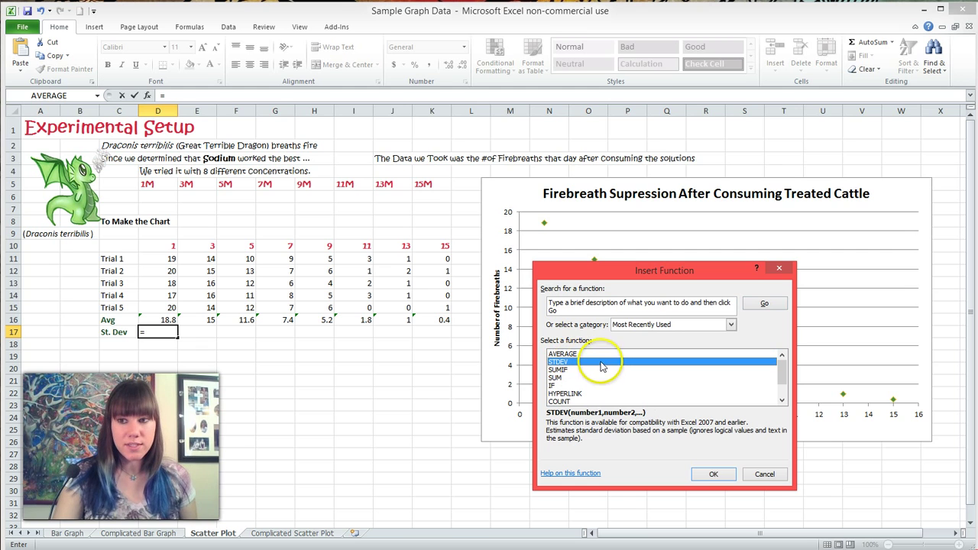
left_click(568, 306)
type("Standard Deviation")
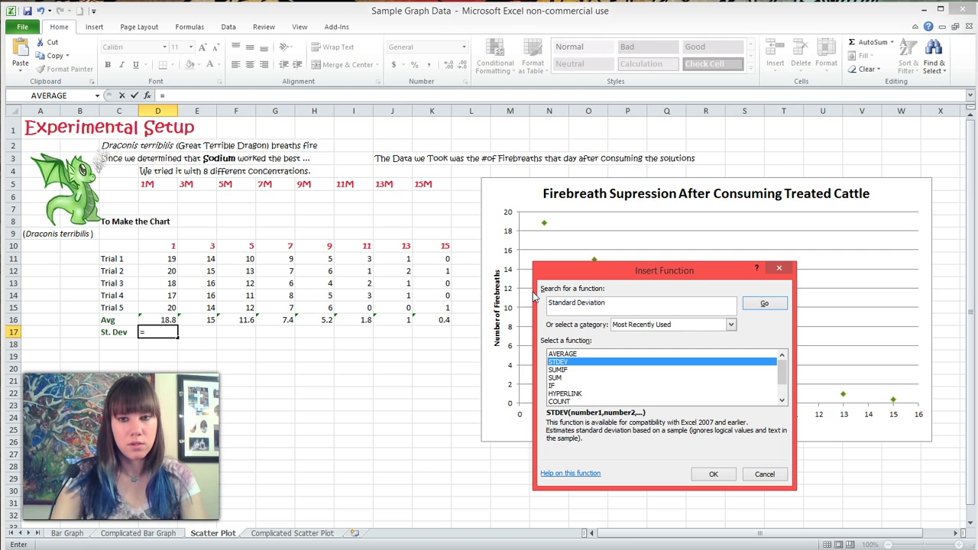
key("Return")
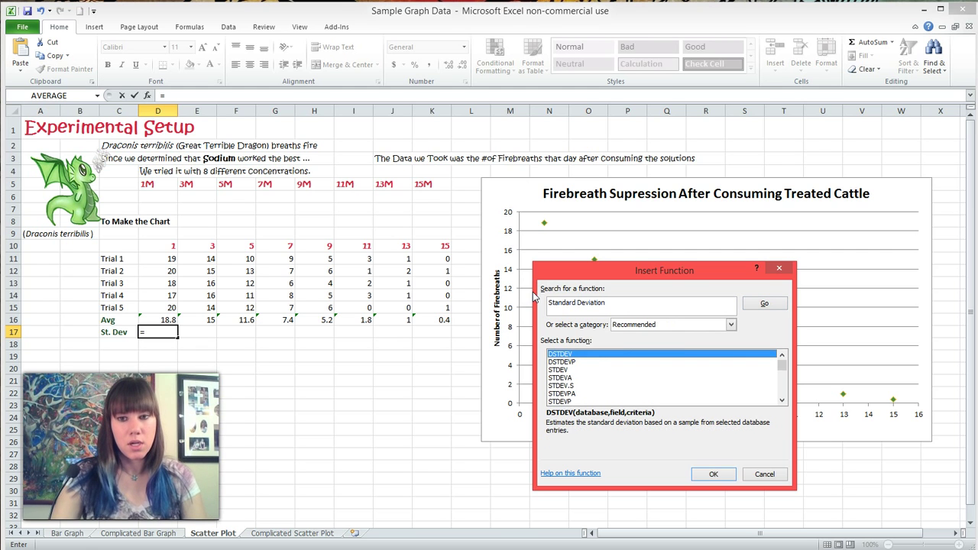
Pick STDEV with Number1 set to D11:D15, giving =STDEV(D11:D15) in D17.
left_click(576, 355)
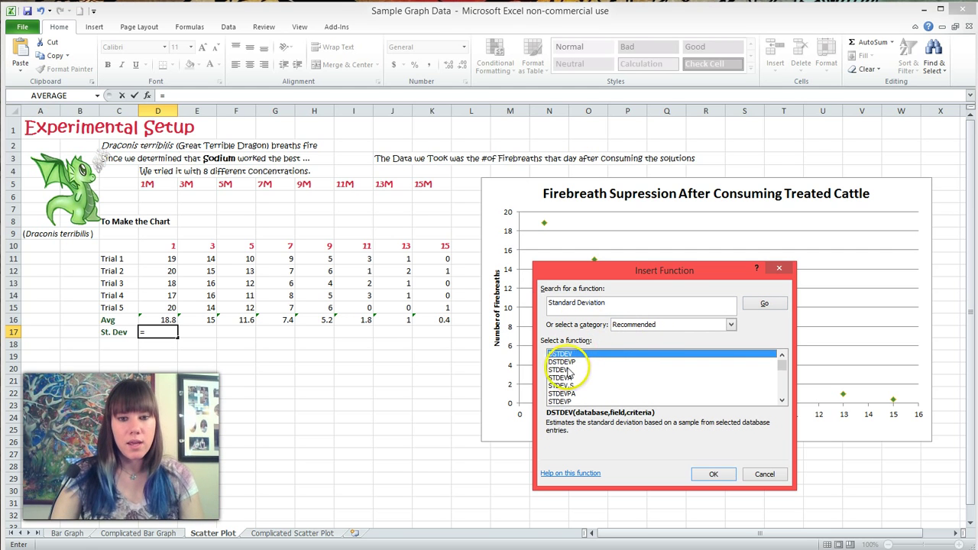
left_click(565, 370)
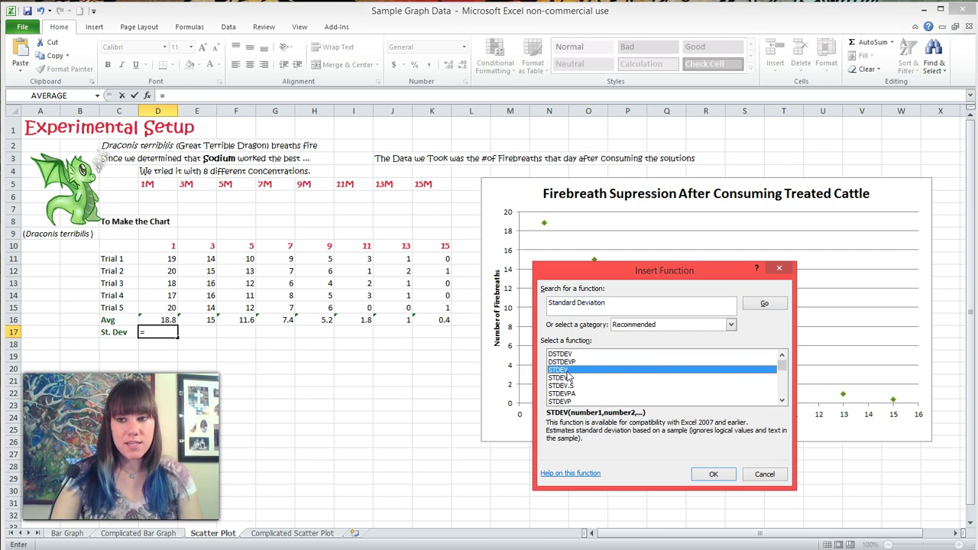
left_click(713, 474)
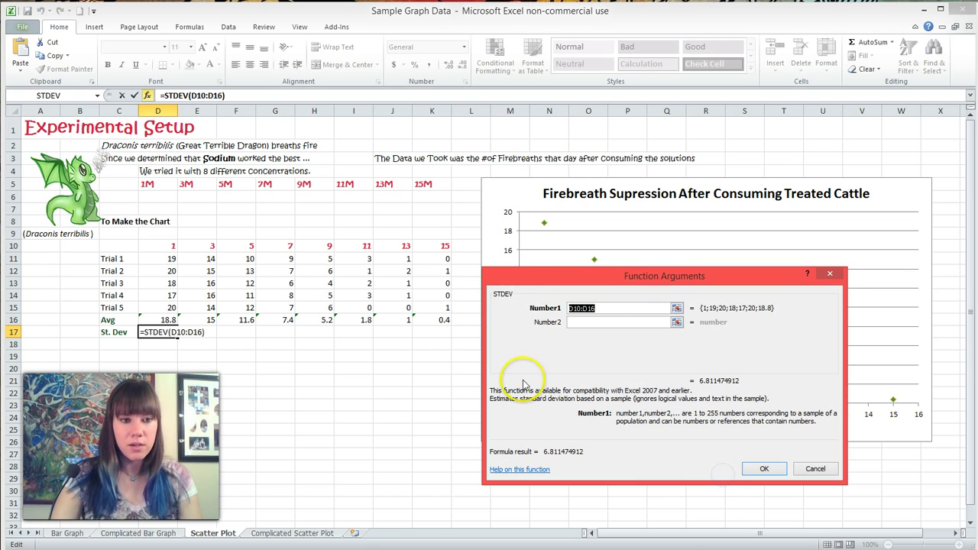
left_click(173, 260)
left_click_drag(174, 261, 172, 296)
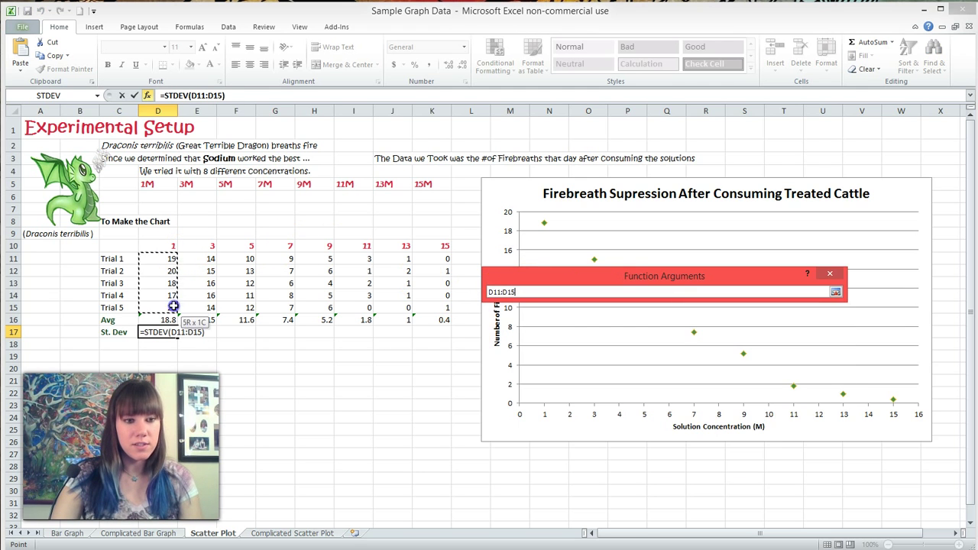
left_click(764, 469)
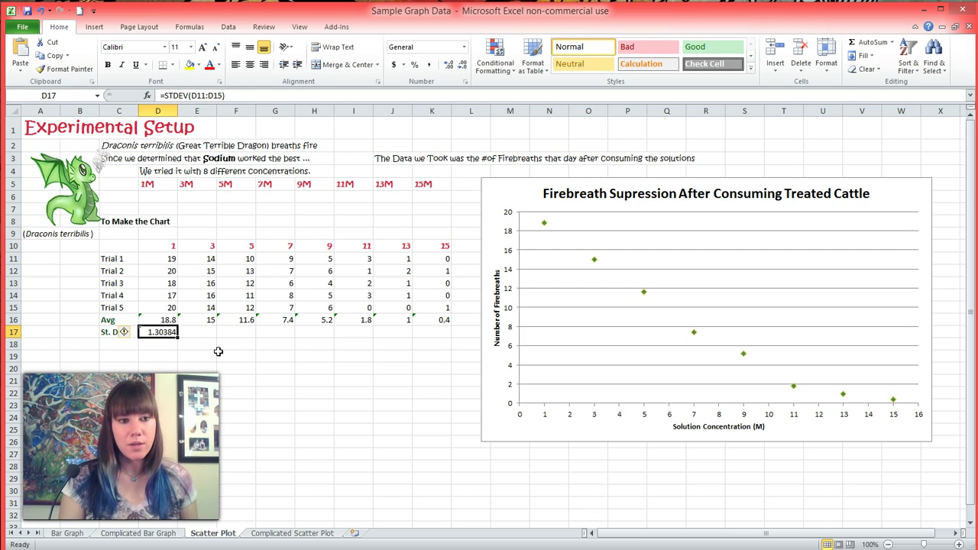
Copy D17's STDEV formula across row 17 through K17.
left_click_drag(178, 334, 179, 336)
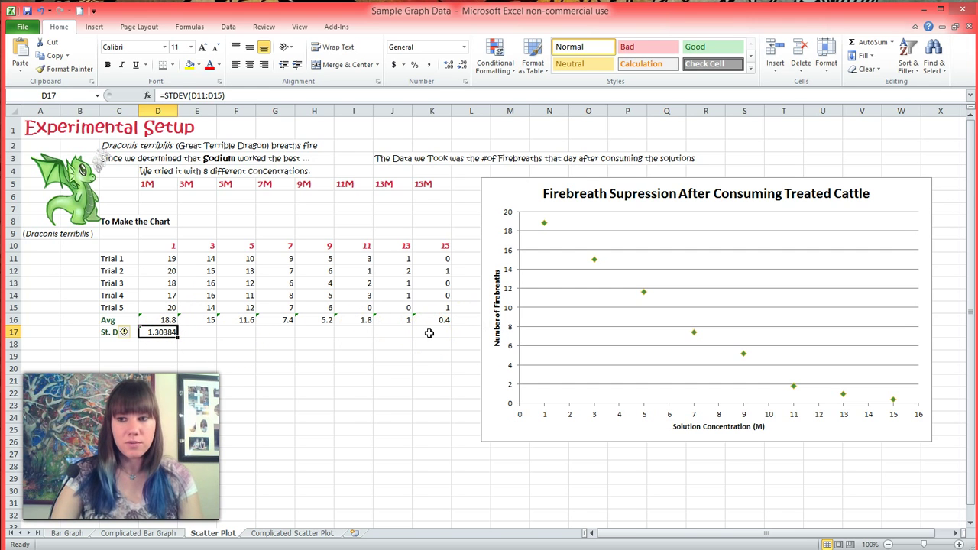
left_click_drag(178, 336, 446, 335)
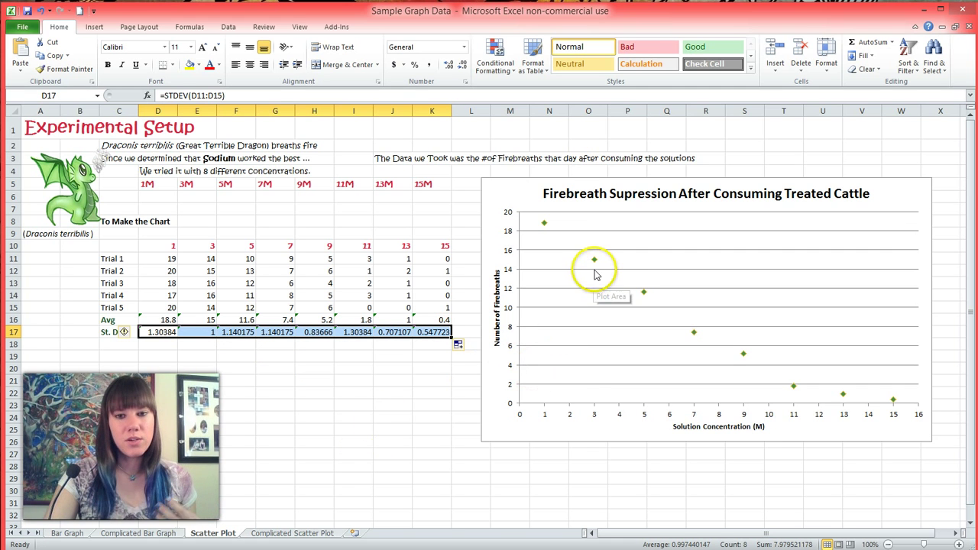
mouse_move(597, 267)
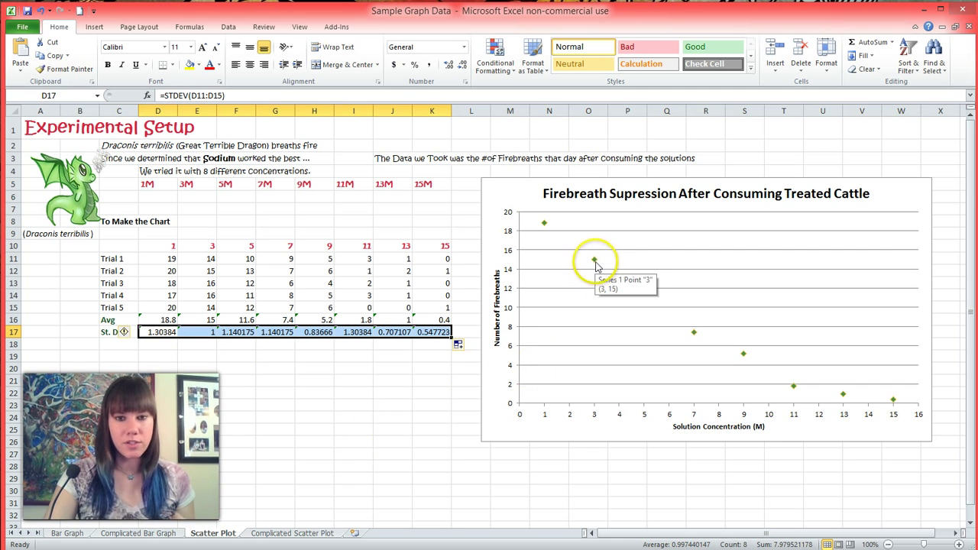
Select the averages series and add error bars via More Error Bars Options on the Layout tab.
left_click(595, 262)
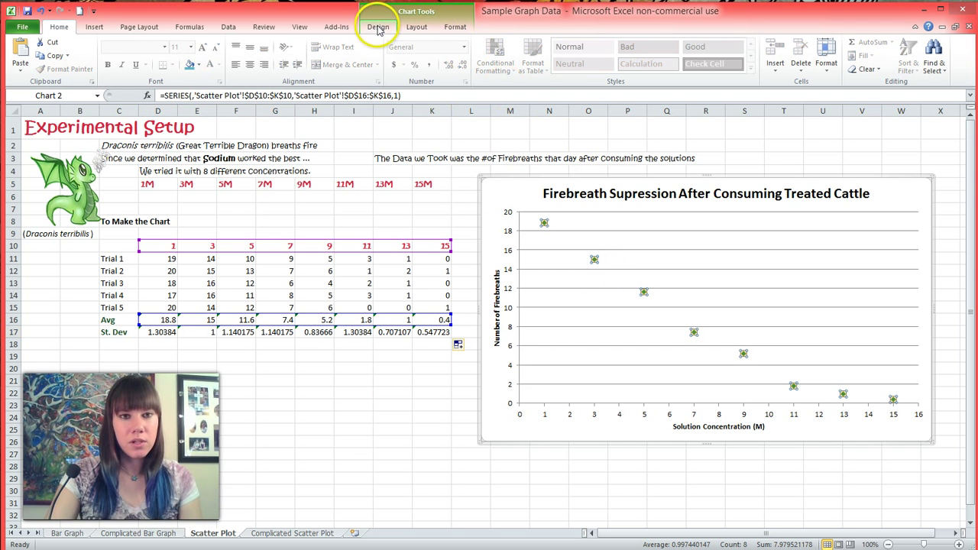
left_click(410, 28)
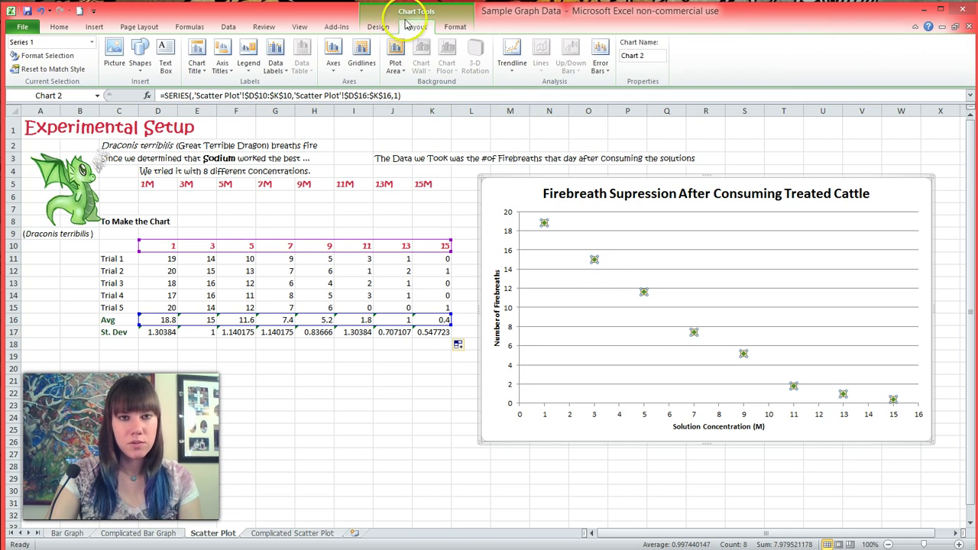
left_click(600, 66)
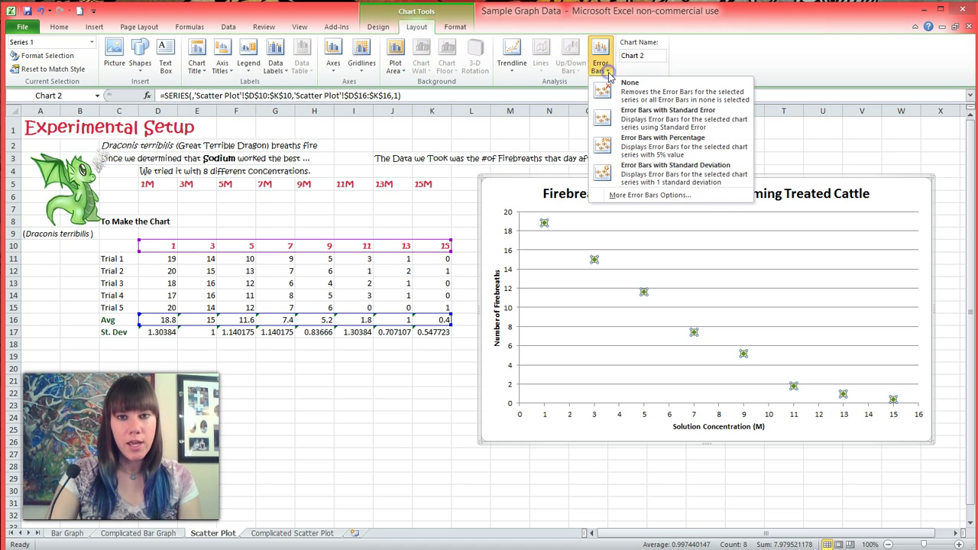
left_click(682, 197)
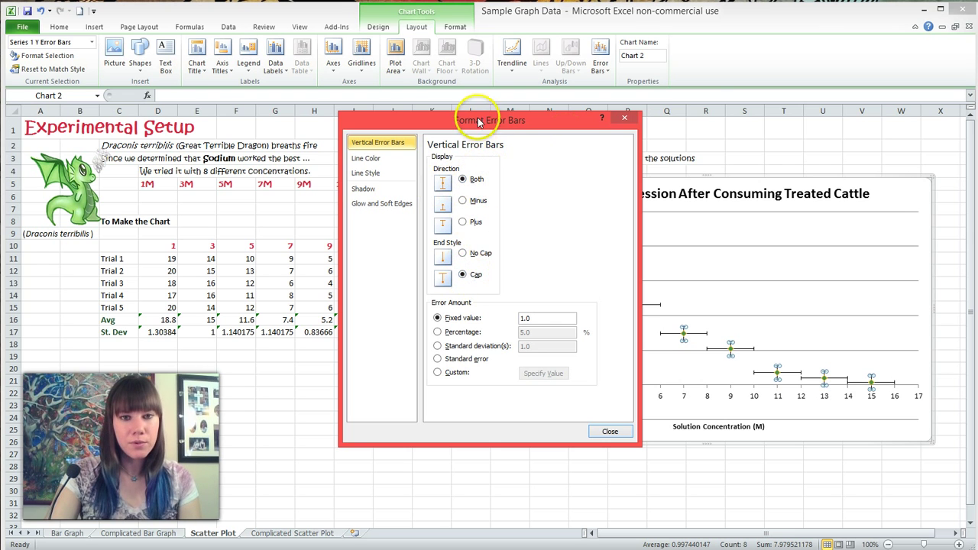
Switch the vertical error bars to Custom and set the positive error value to D17:K17.
left_click_drag(478, 121, 620, 81)
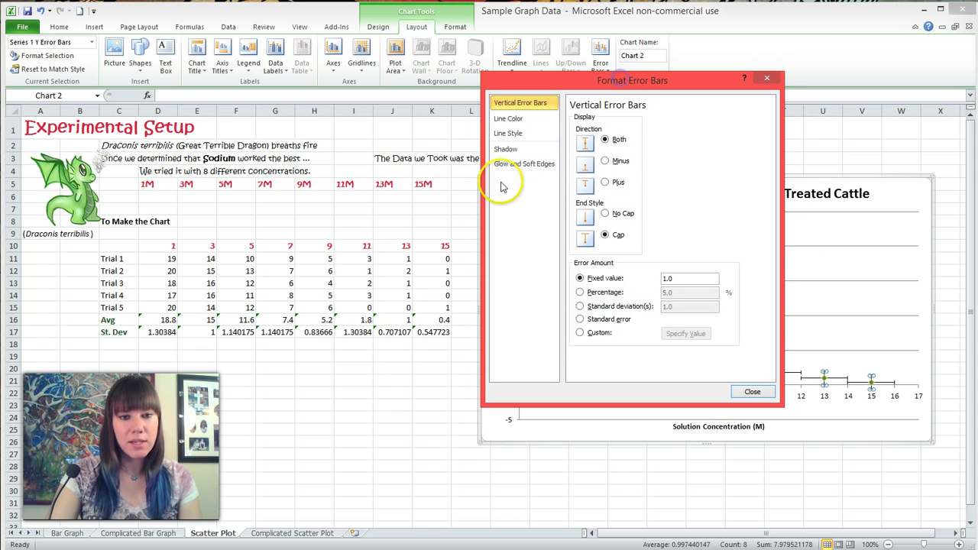
left_click(579, 334)
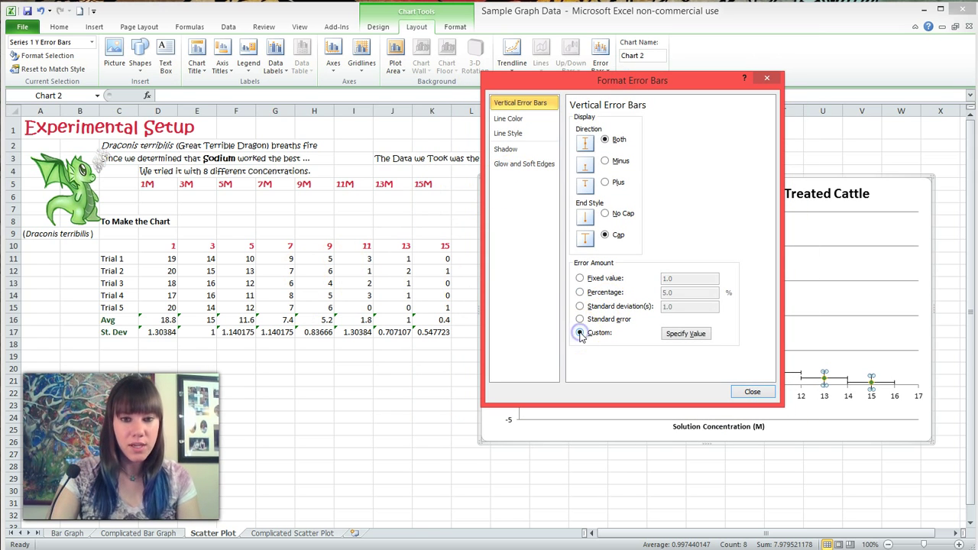
left_click(697, 337)
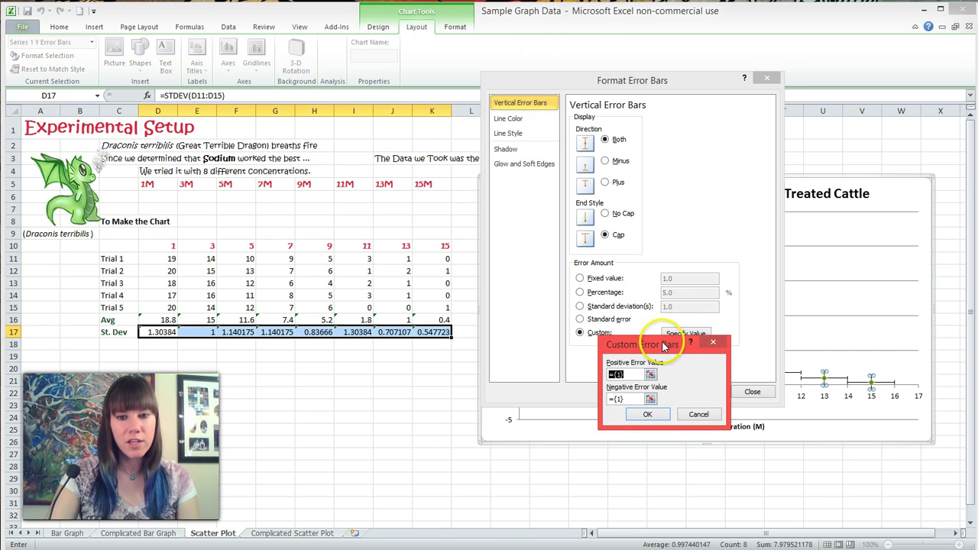
left_click_drag(657, 330, 567, 293)
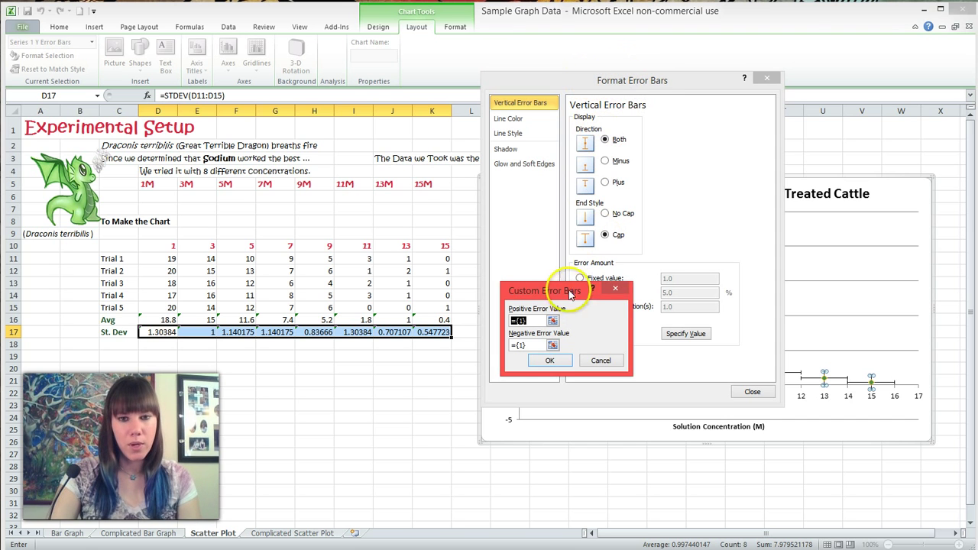
left_click_drag(550, 290, 525, 277)
left_click(510, 306)
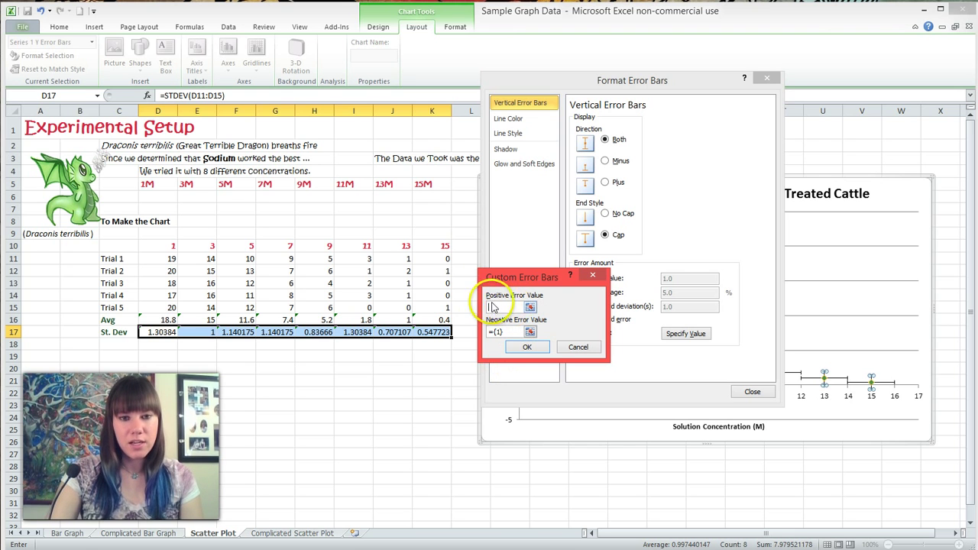
left_click(505, 305)
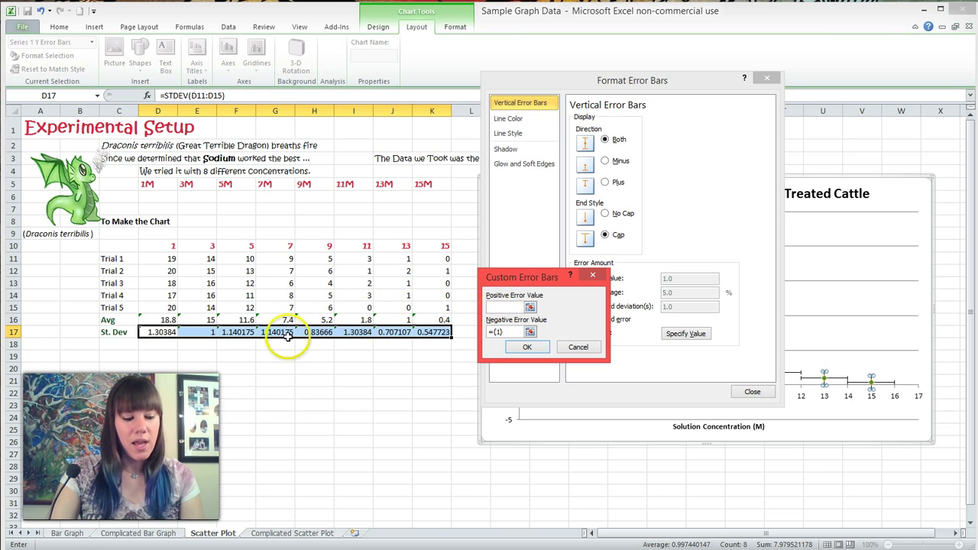
left_click(157, 332)
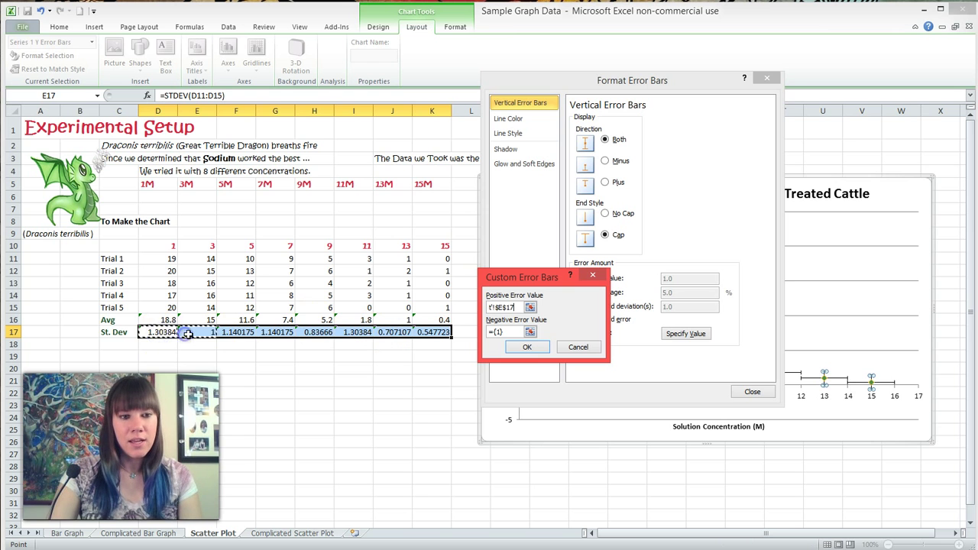
left_click_drag(210, 332, 425, 330)
left_click(508, 332)
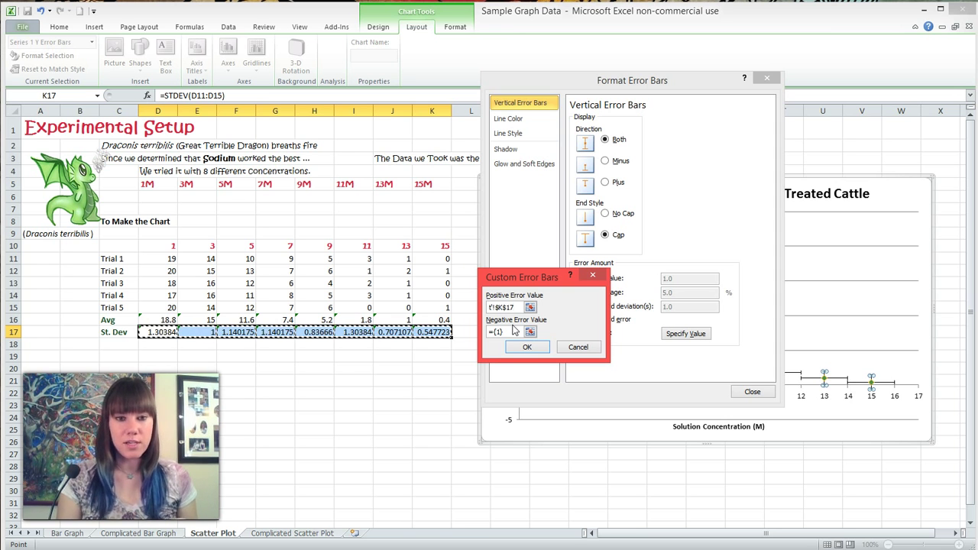
Set the negative error value to D17:K17, confirm, and close the error bar settings.
double_click(498, 331)
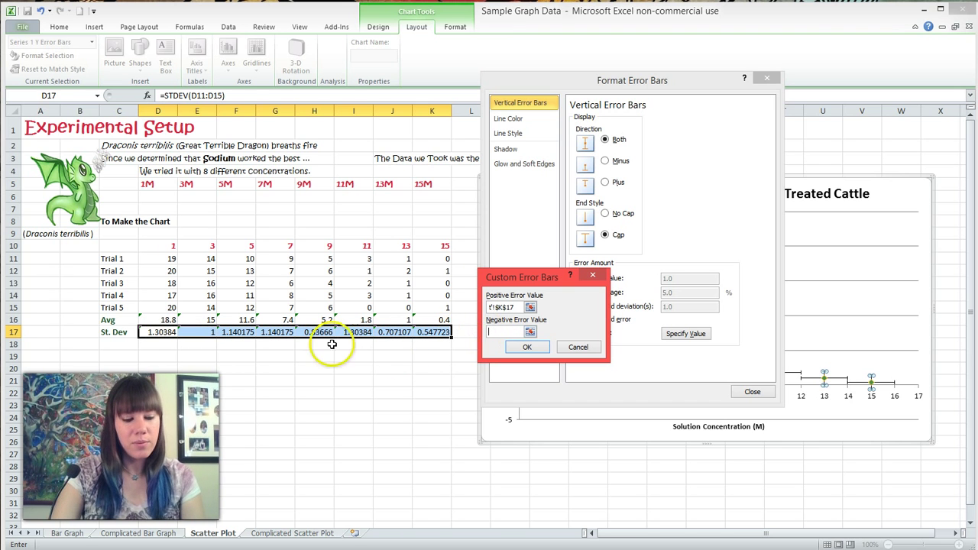
left_click(183, 332)
left_click_drag(183, 331, 432, 333)
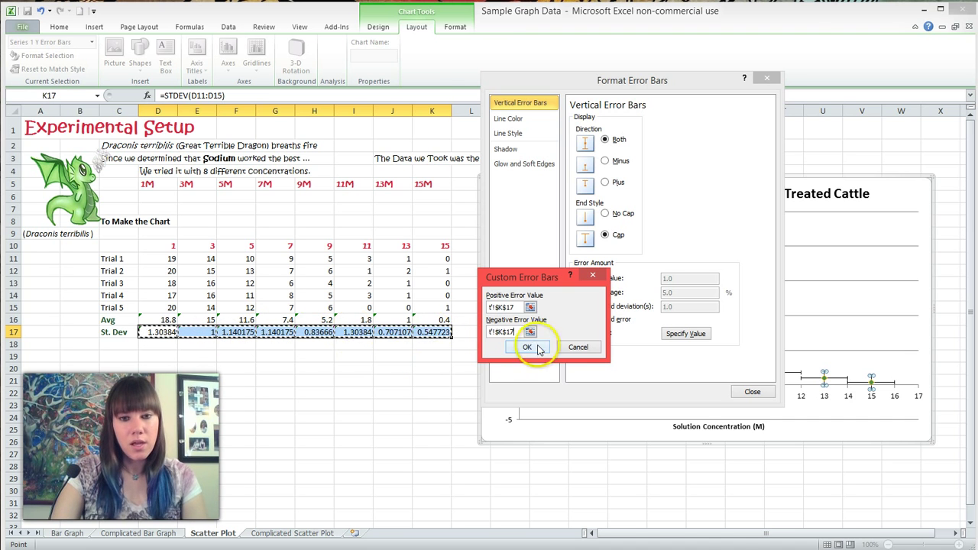
left_click(527, 347)
key("Escape")
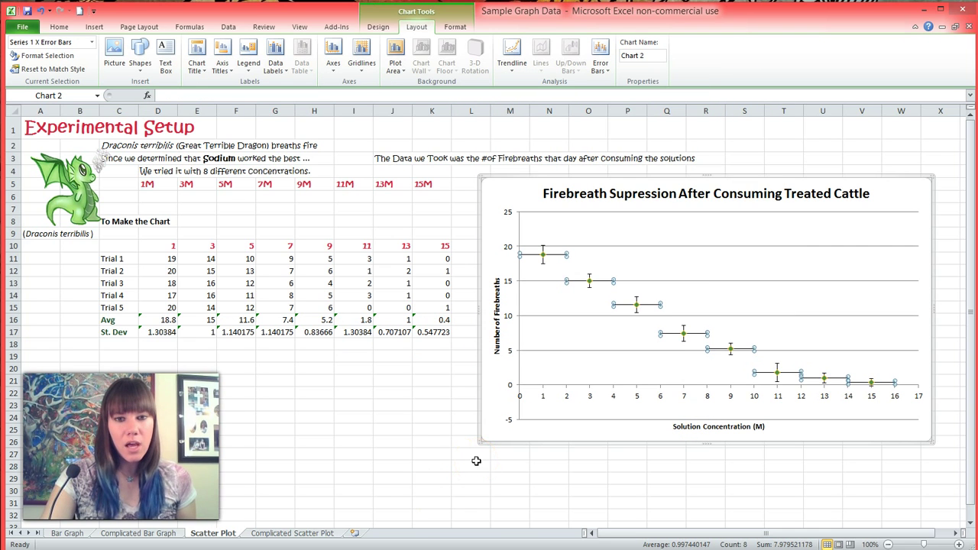
Select the Series 1 X Error Bars on the chart and delete them.
left_click(543, 256)
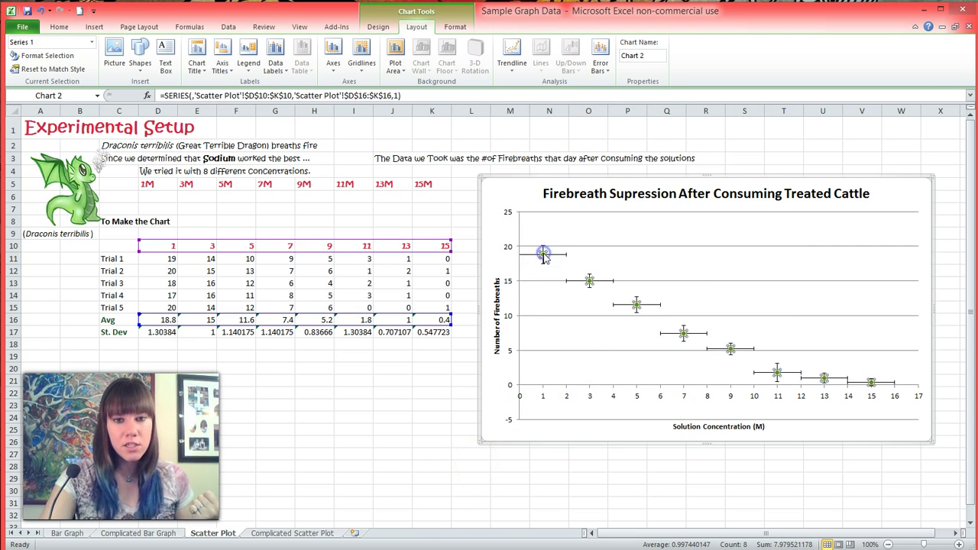
left_click(542, 248)
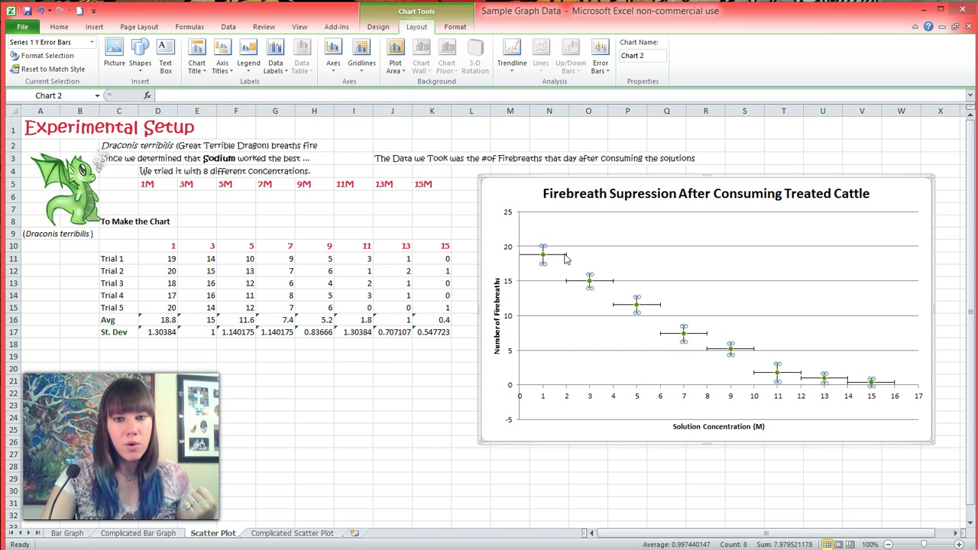
left_click(564, 255)
left_click(550, 256)
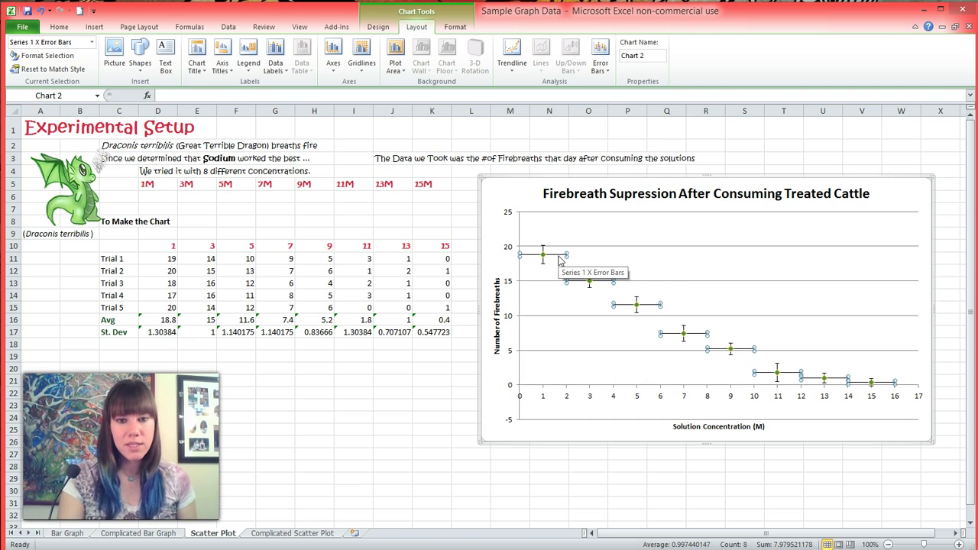
left_click(558, 260)
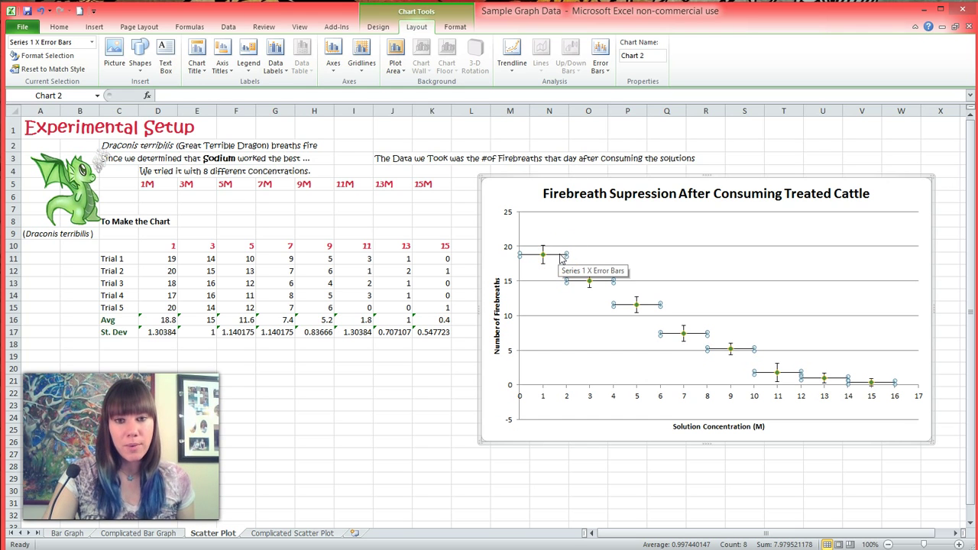
left_click(525, 257)
left_click(563, 258)
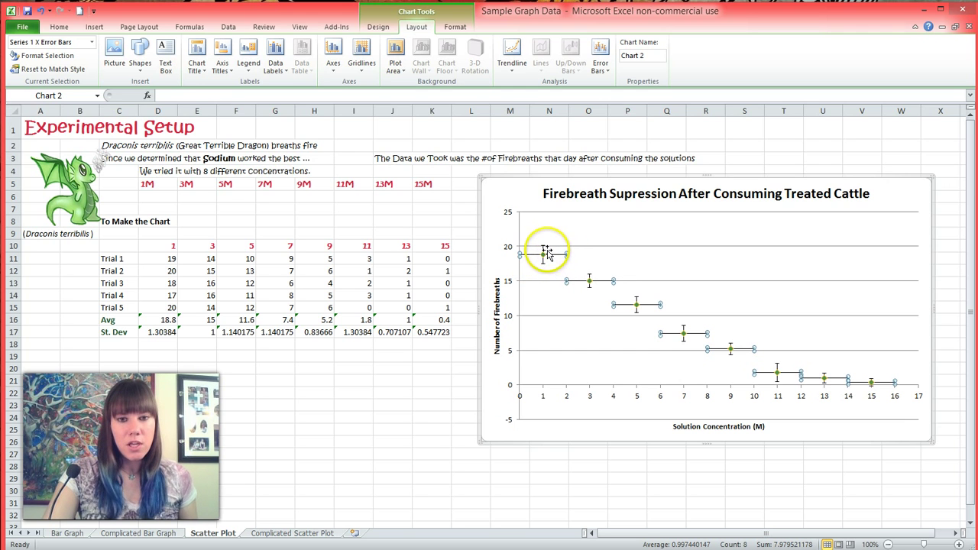
left_click(563, 258)
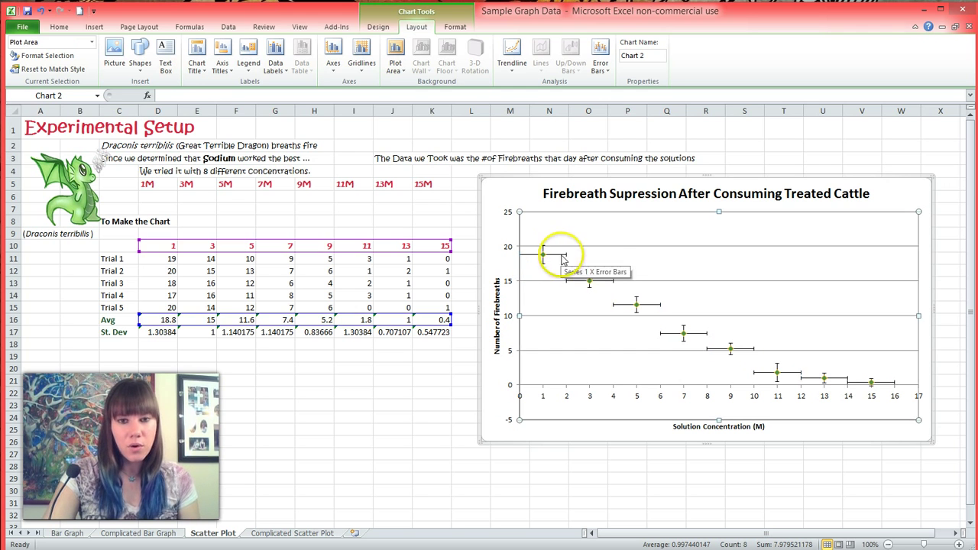
left_click(562, 258)
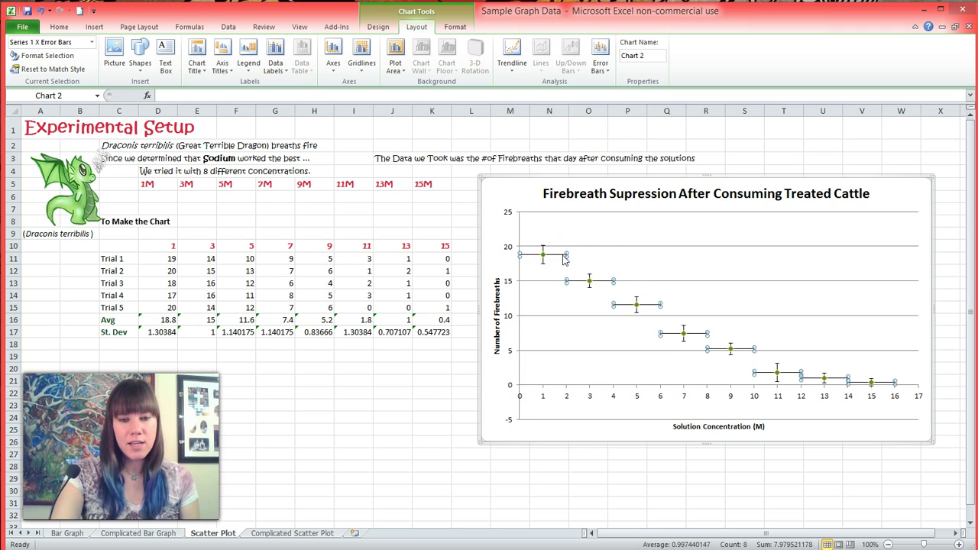
key("Delete")
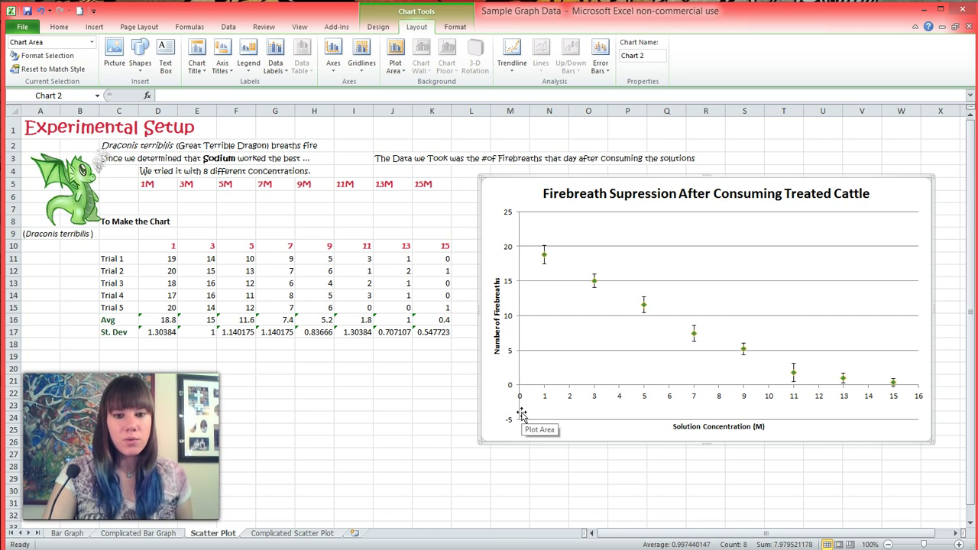
Set the primary vertical axis minimum to a fixed 0 instead of -5.
left_click(512, 372)
left_click(522, 421)
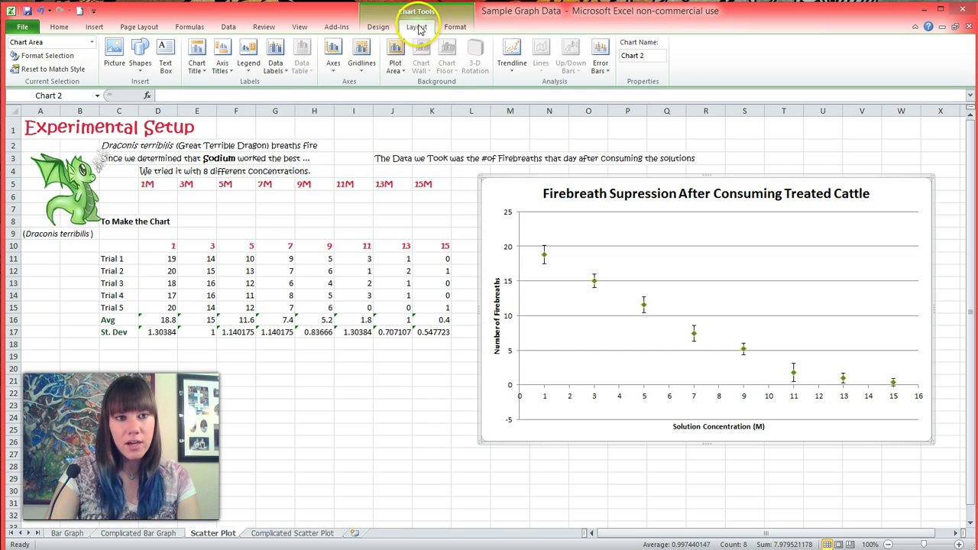
left_click(326, 71)
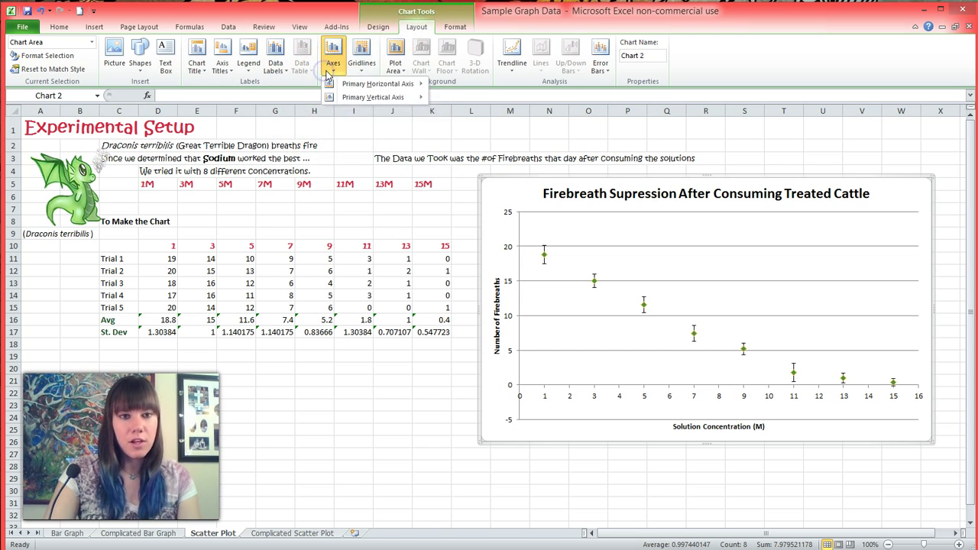
left_click(359, 97)
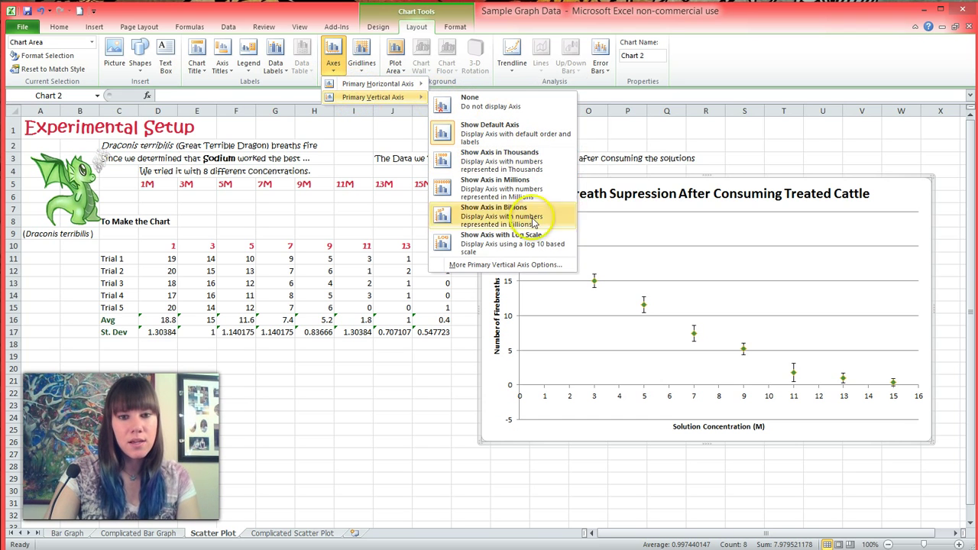
left_click(524, 265)
left_click(623, 120)
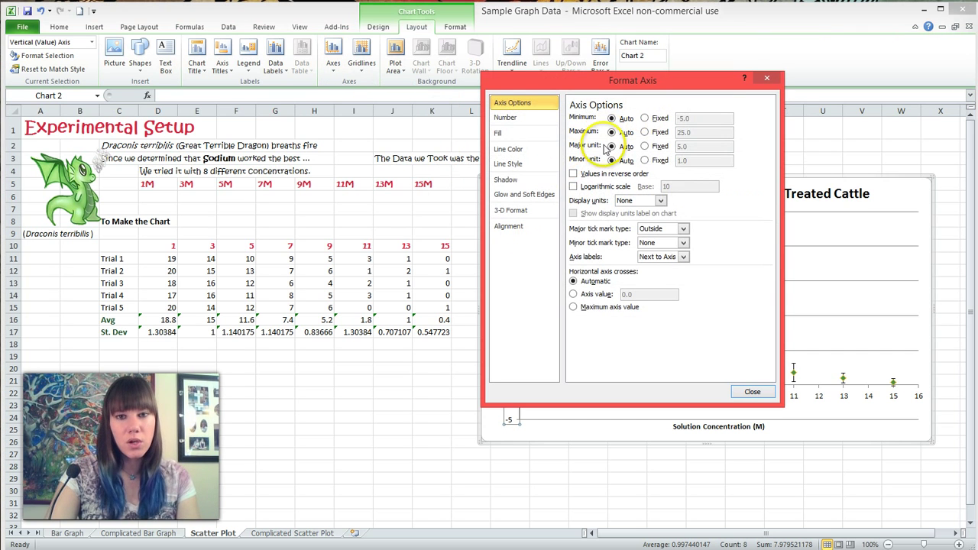
left_click(645, 119)
double_click(682, 118)
type("0")
left_click(753, 391)
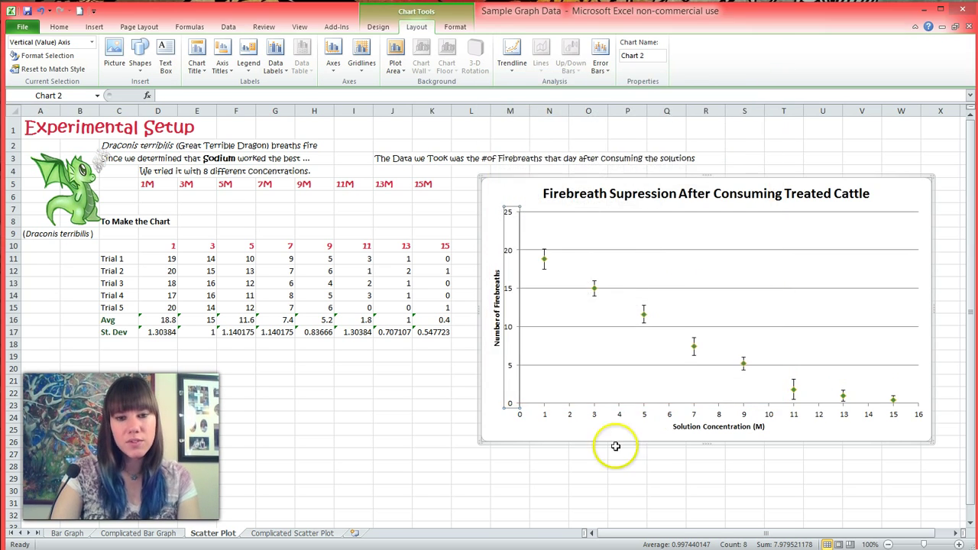
left_click(437, 423)
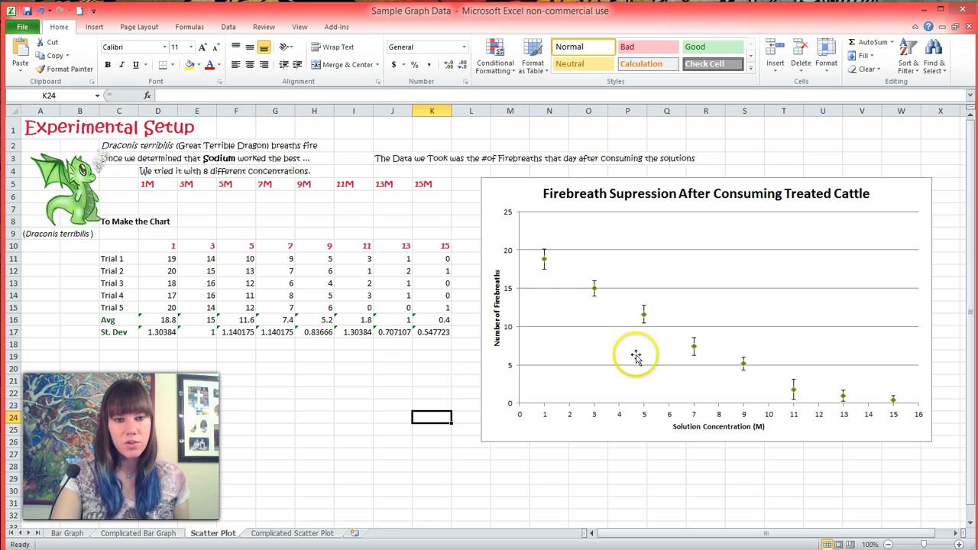
mouse_move(795, 398)
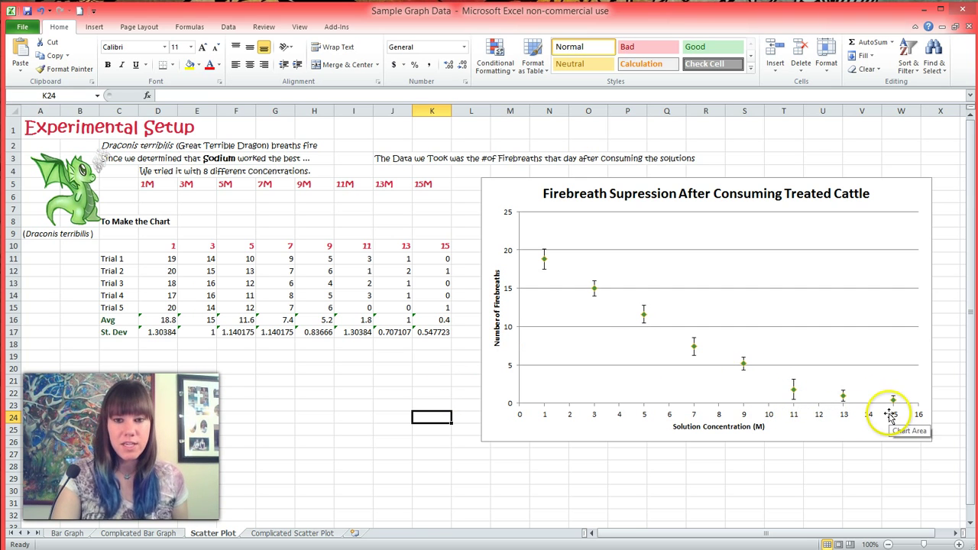